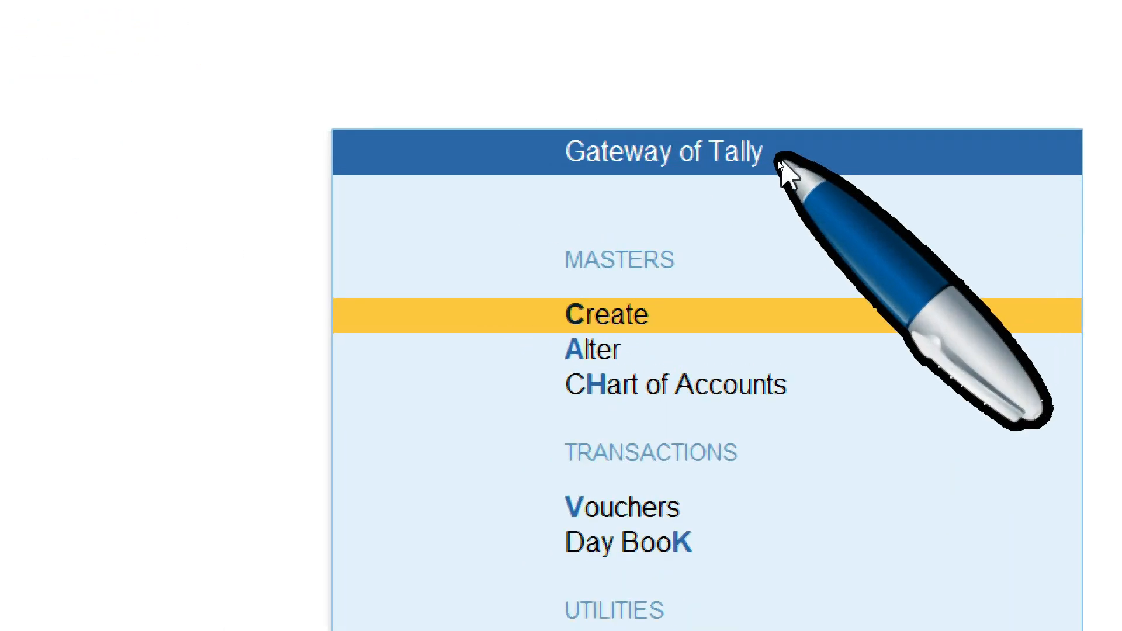
Open the list of existing pay heads for alteration from the Payroll Masters
key("Down")
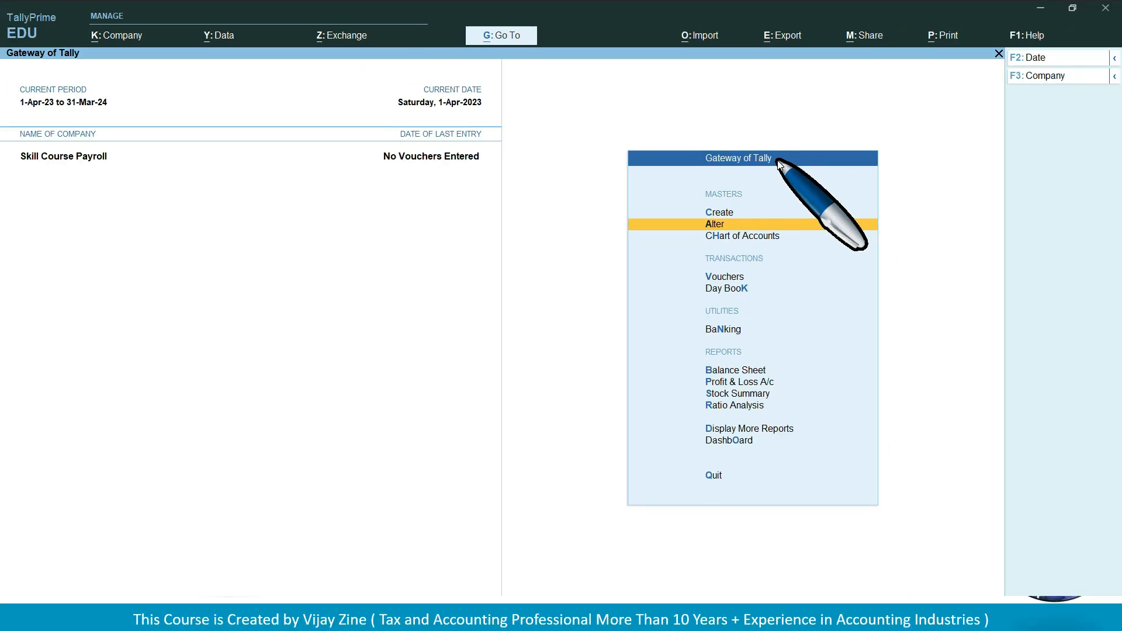
key("Return")
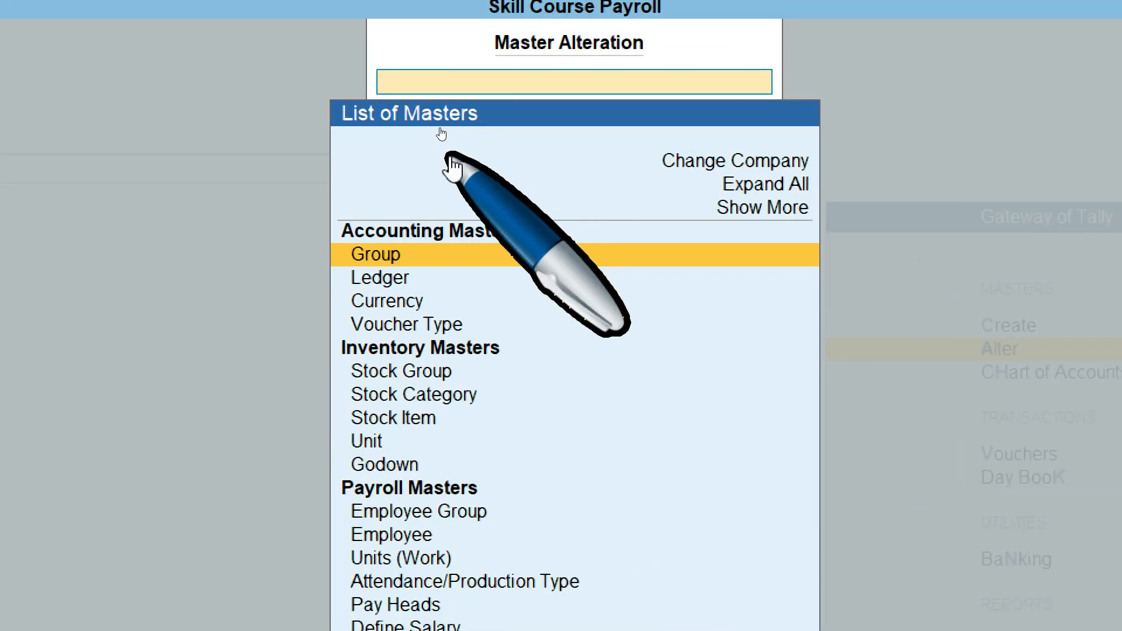
key("Down")
key("Down")
key("Down")
key("Down")
key("Down")
key("Down")
key("Down")
key("Down")
key("Down")
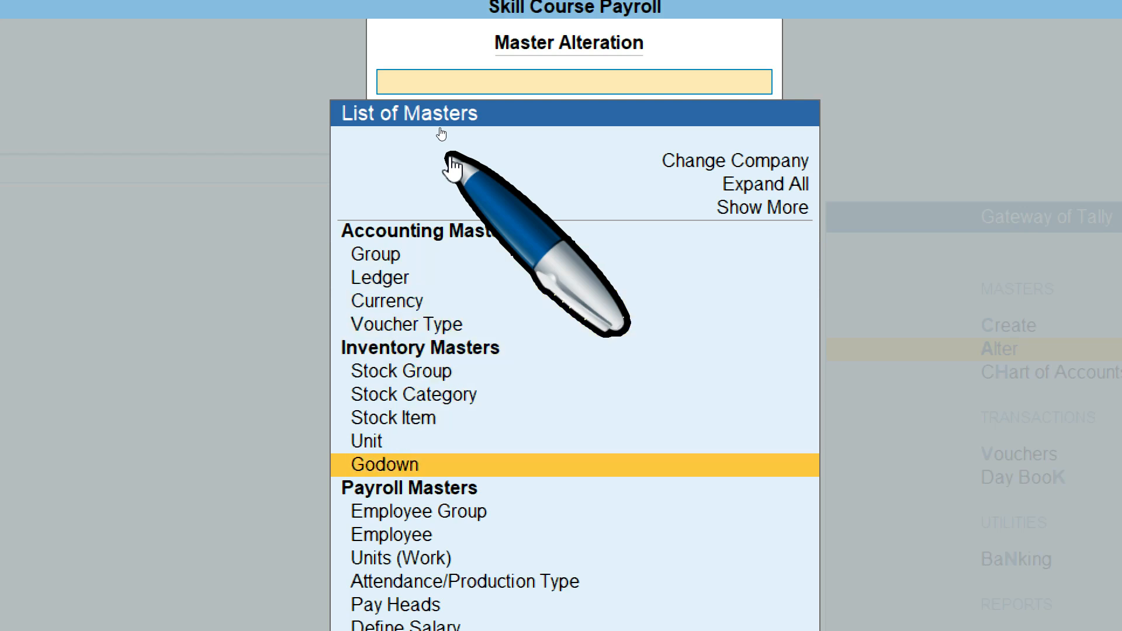
key("Down")
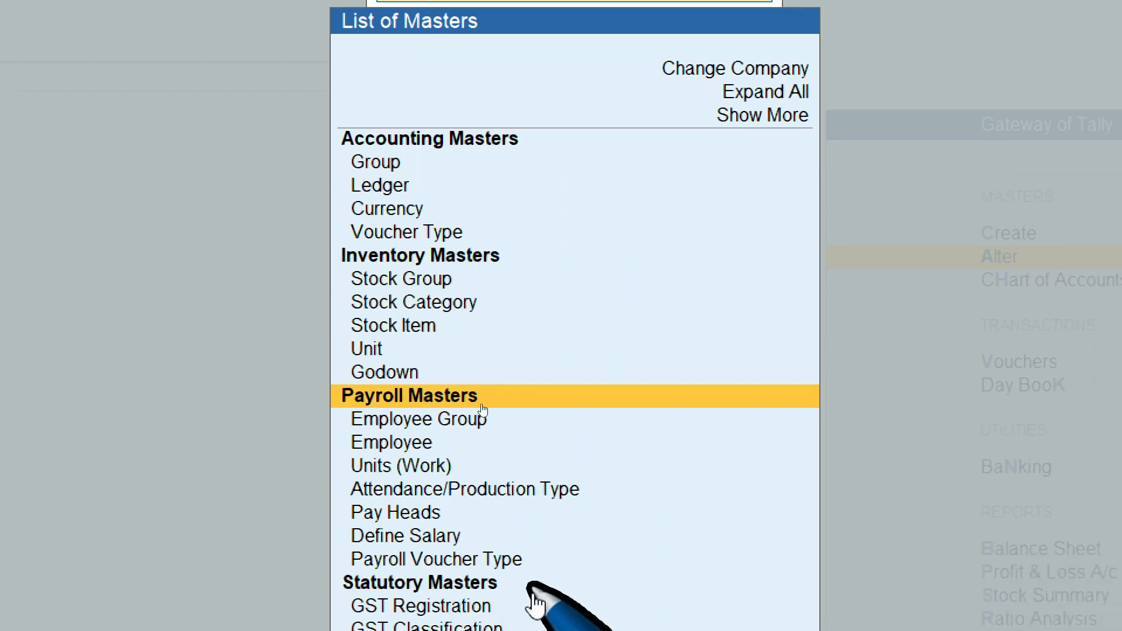
key("Down")
key("Down")
key("Up")
key("Up")
key("Down")
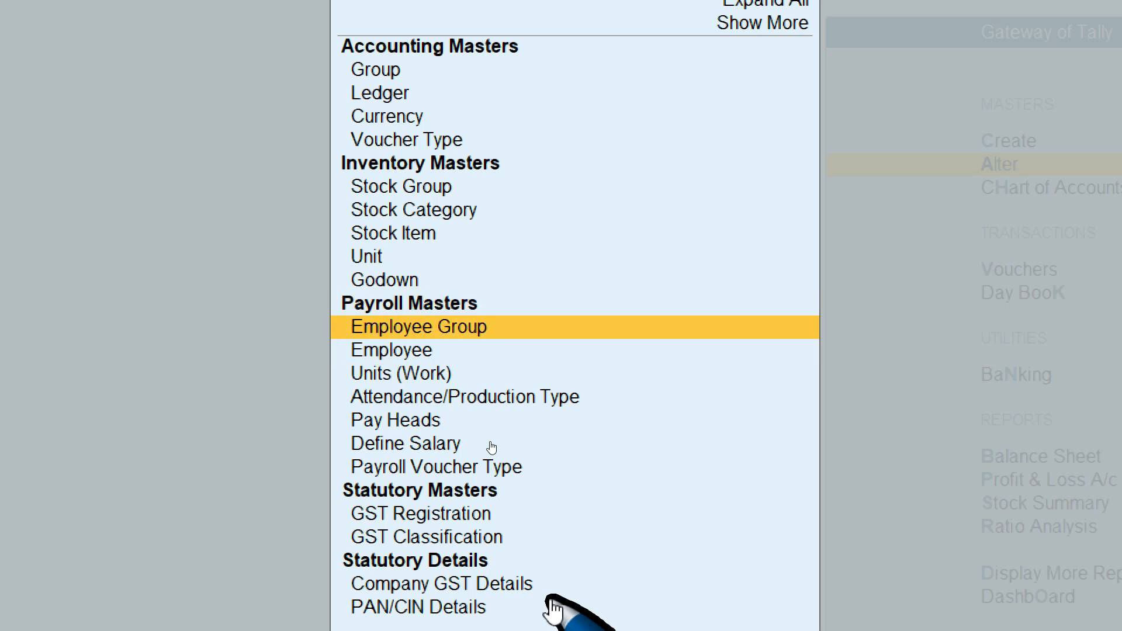
key("Down")
key("Down")
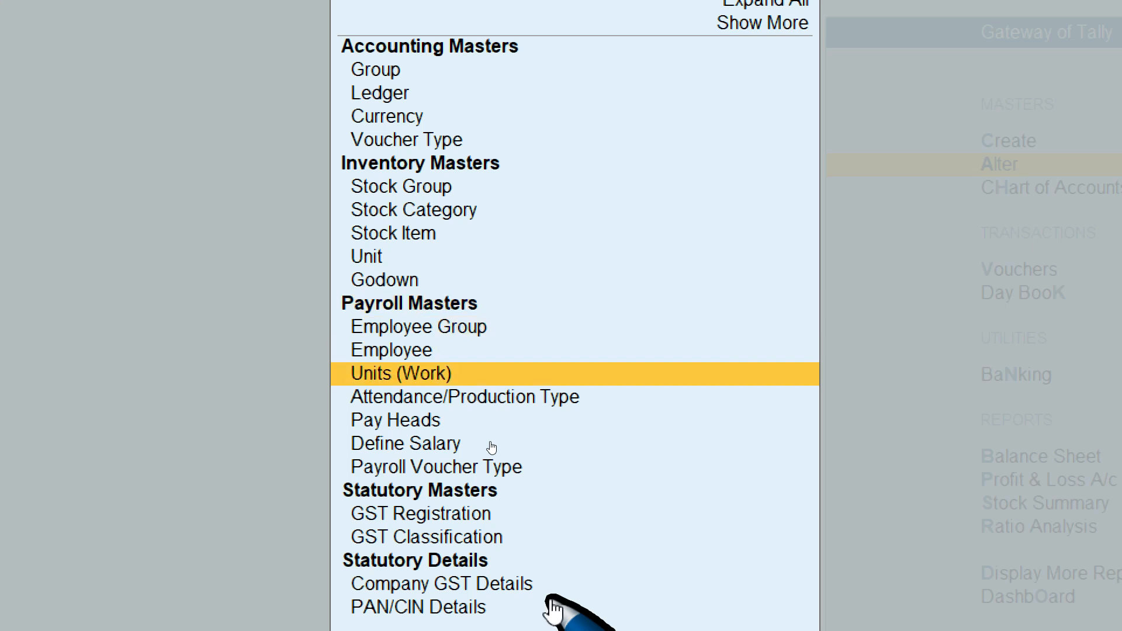
key("Down")
key("Down")
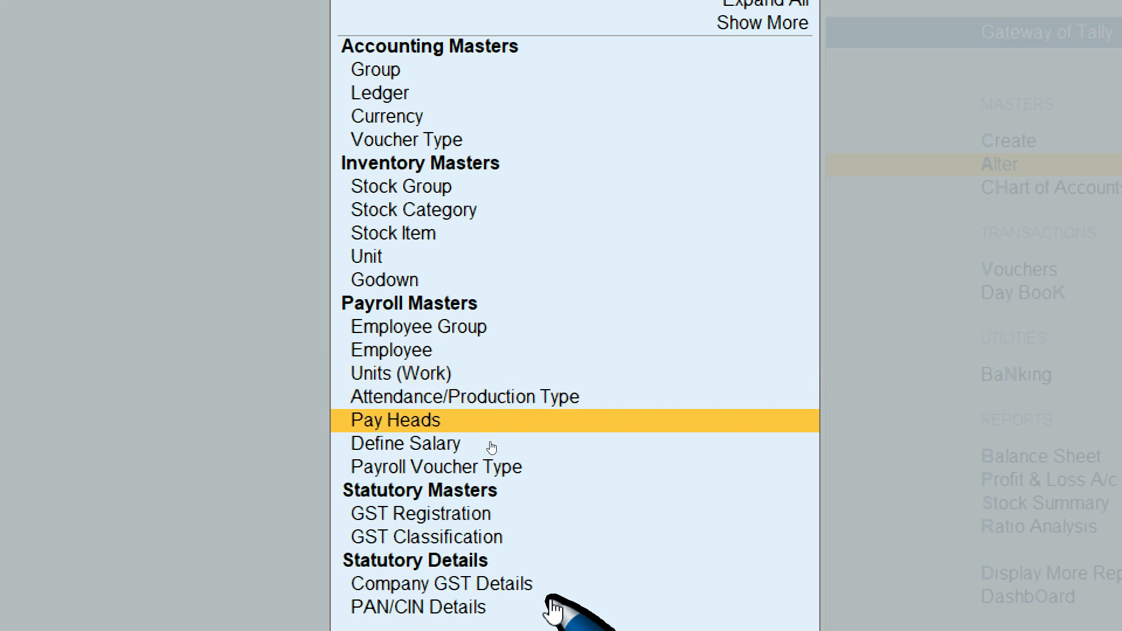
key("Down")
key("Up")
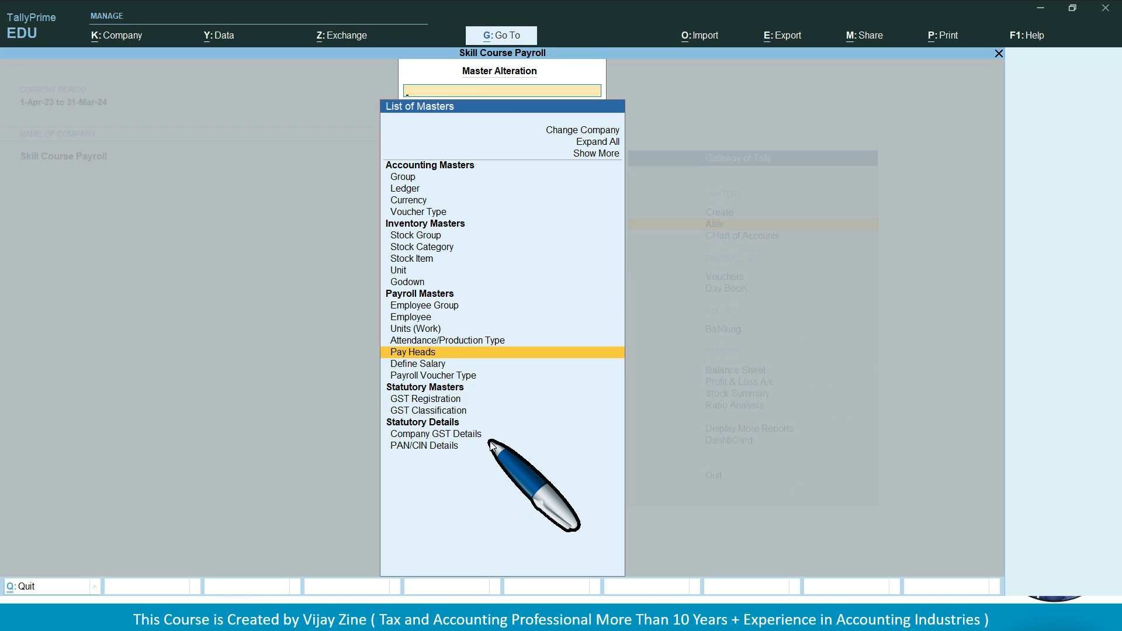
key("Return")
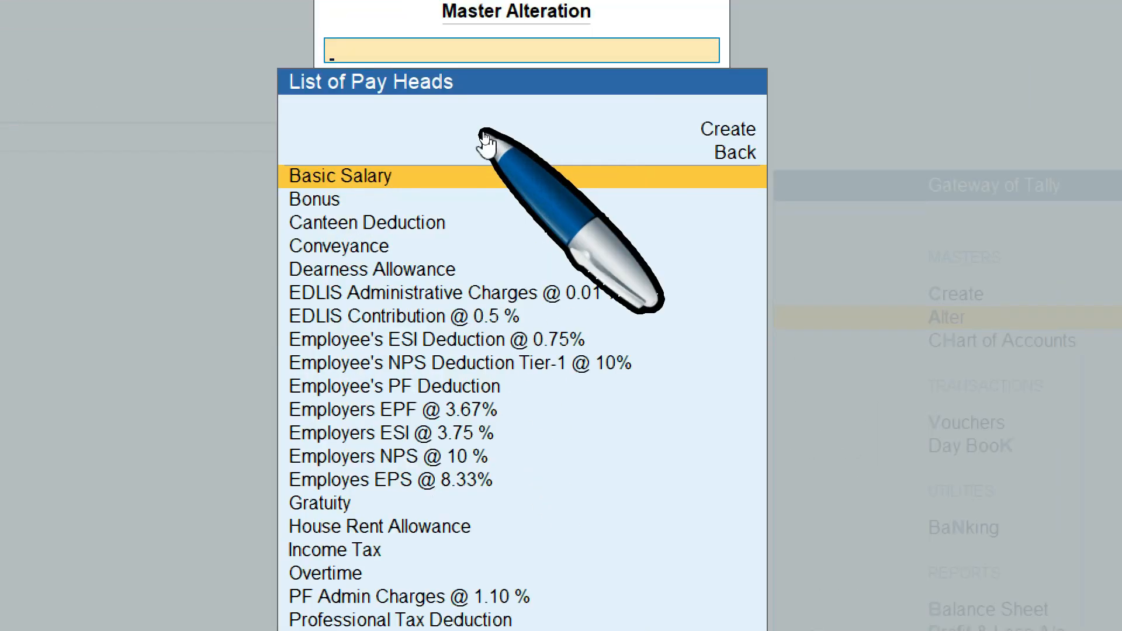
Open the Bonus pay head for alteration, keeping its name and leaving the alias blank
key("Down")
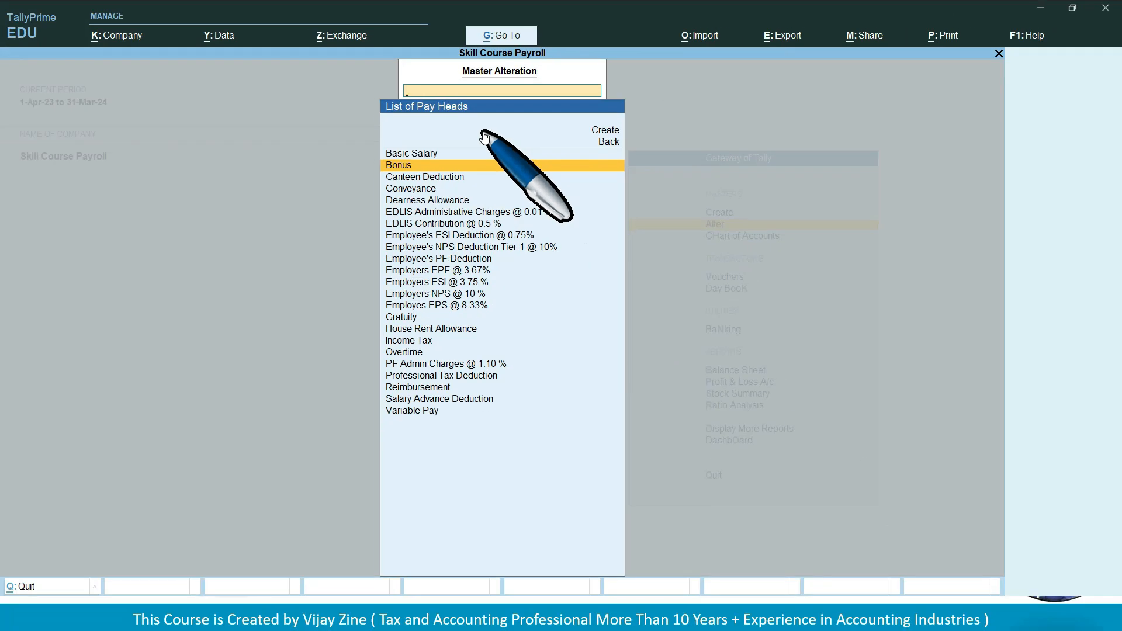
key("Return")
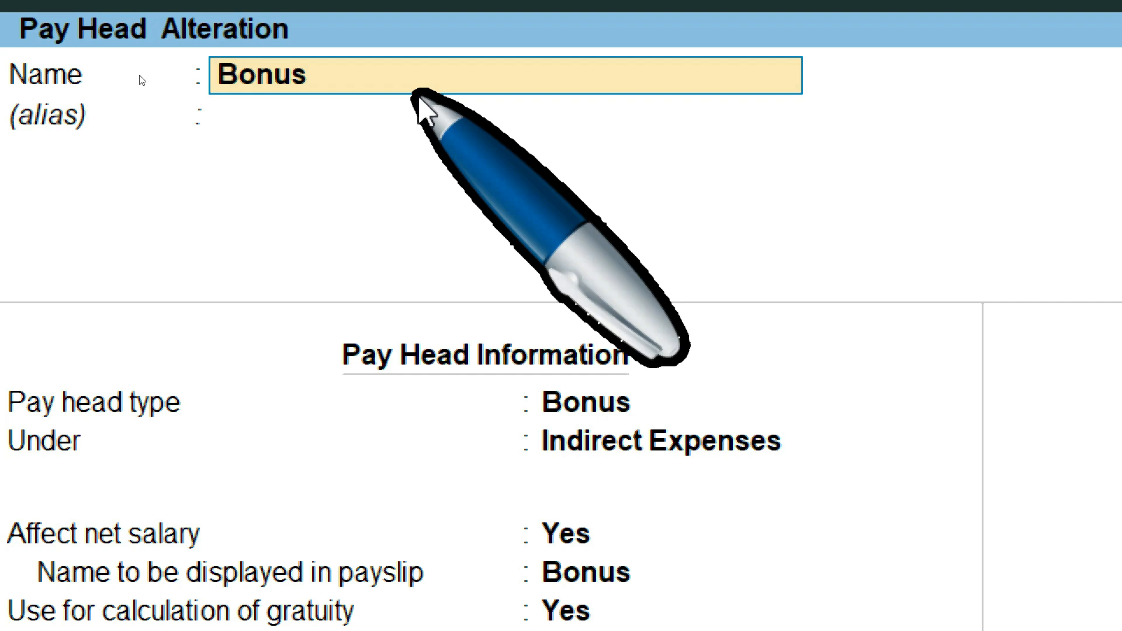
key("Return")
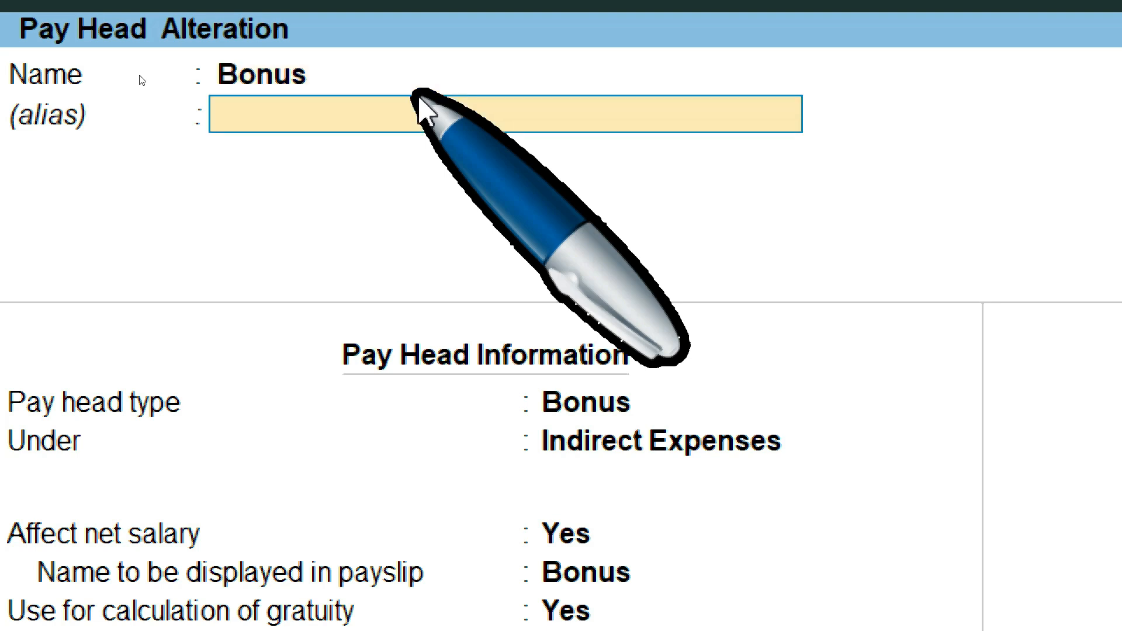
key("Return")
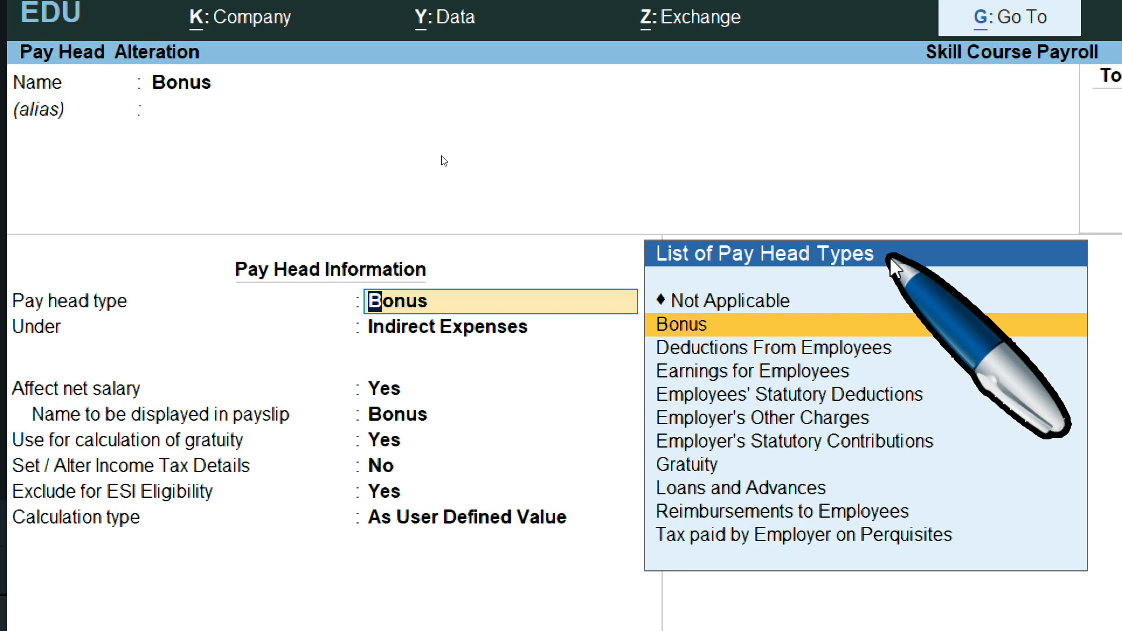
Look through the available pay head types and keep Bonus as the pay head type
key("Down")
key("Down")
key("Down")
key("Down")
key("Up")
key("Up")
key("Down")
key("Down")
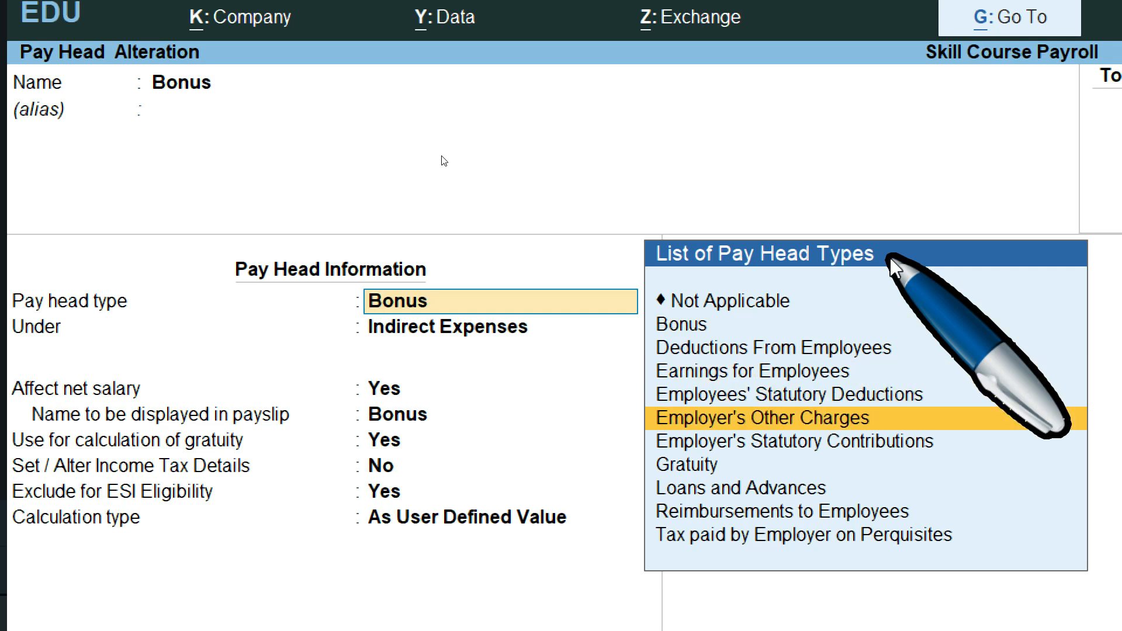
key("Up")
key("Up")
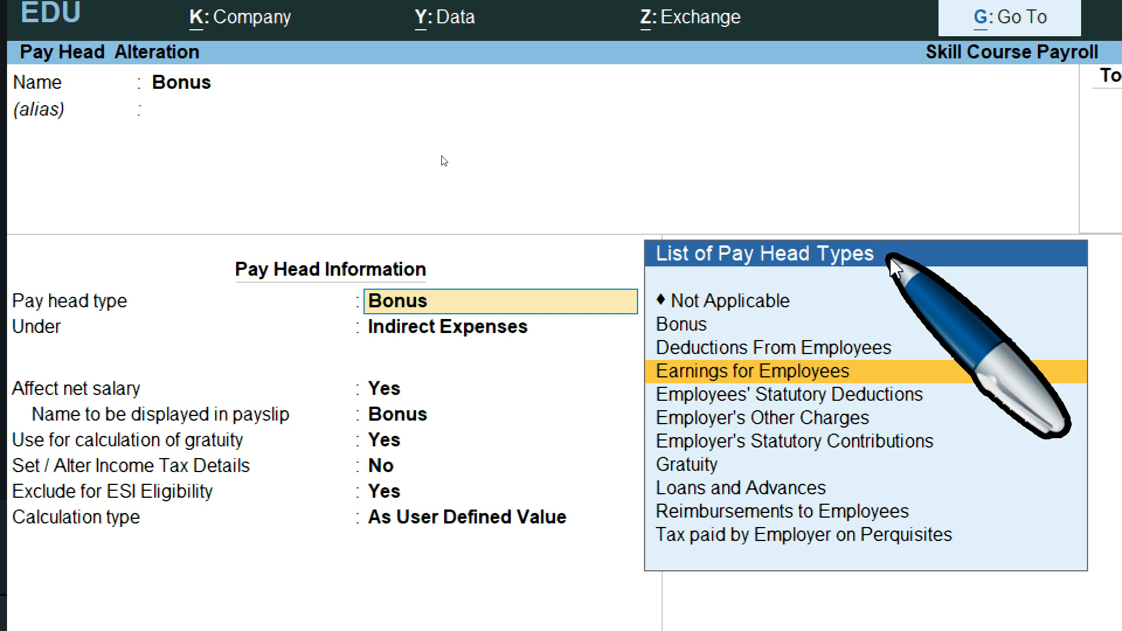
key("Up")
key("Up")
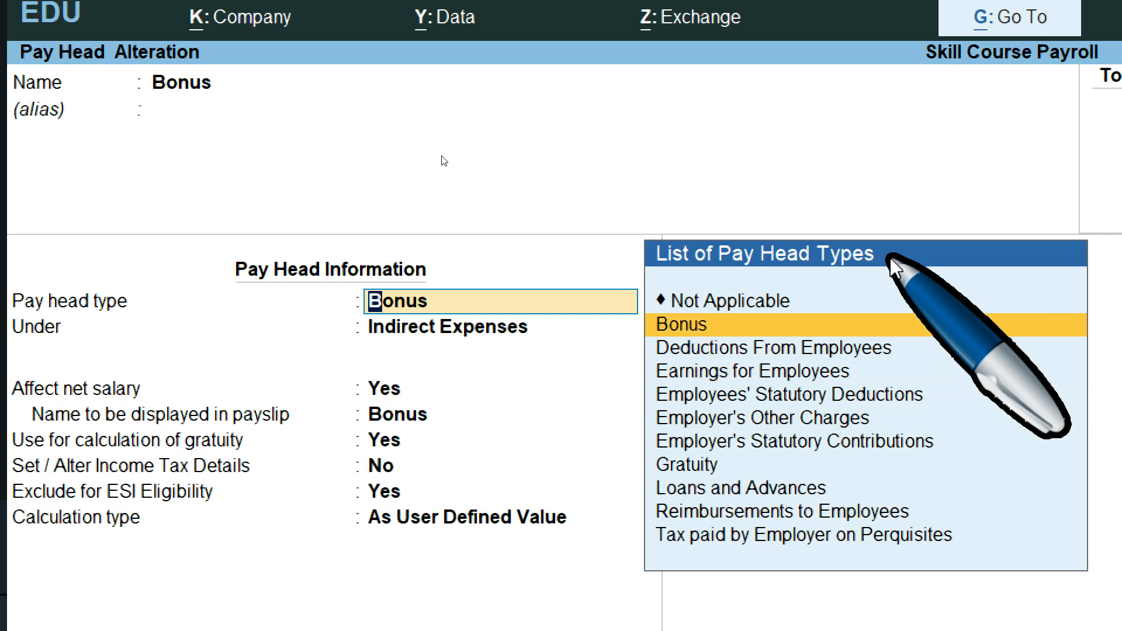
key("Return")
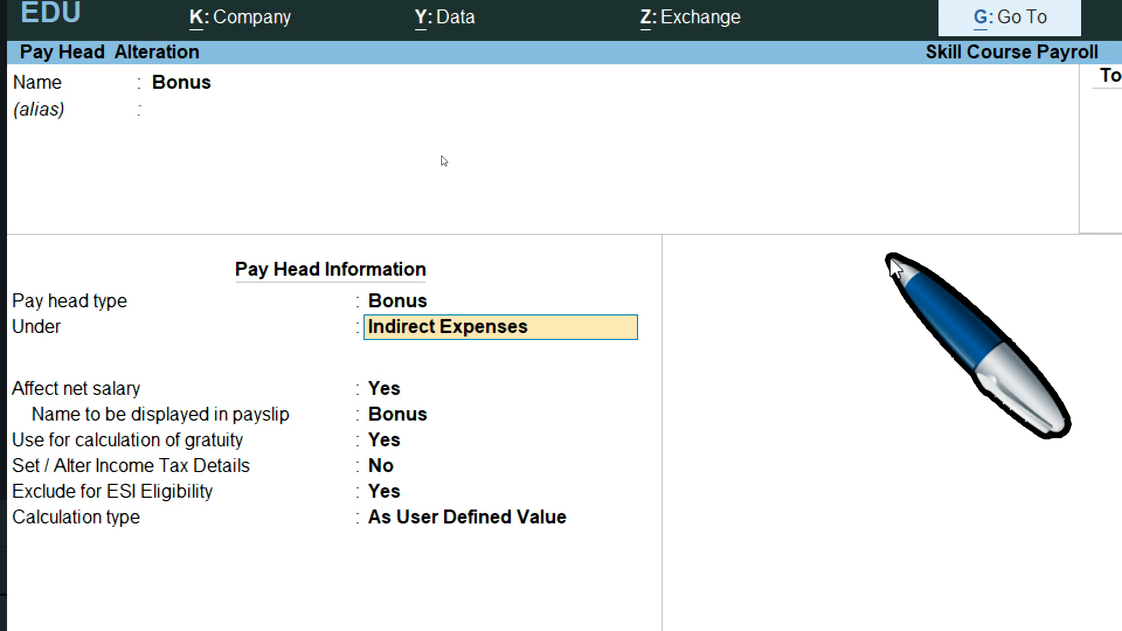
Keep Indirect Expenses as the group, Yes for affecting net salary, Bonus as the payslip name and Yes for gratuity calculation
key("Return")
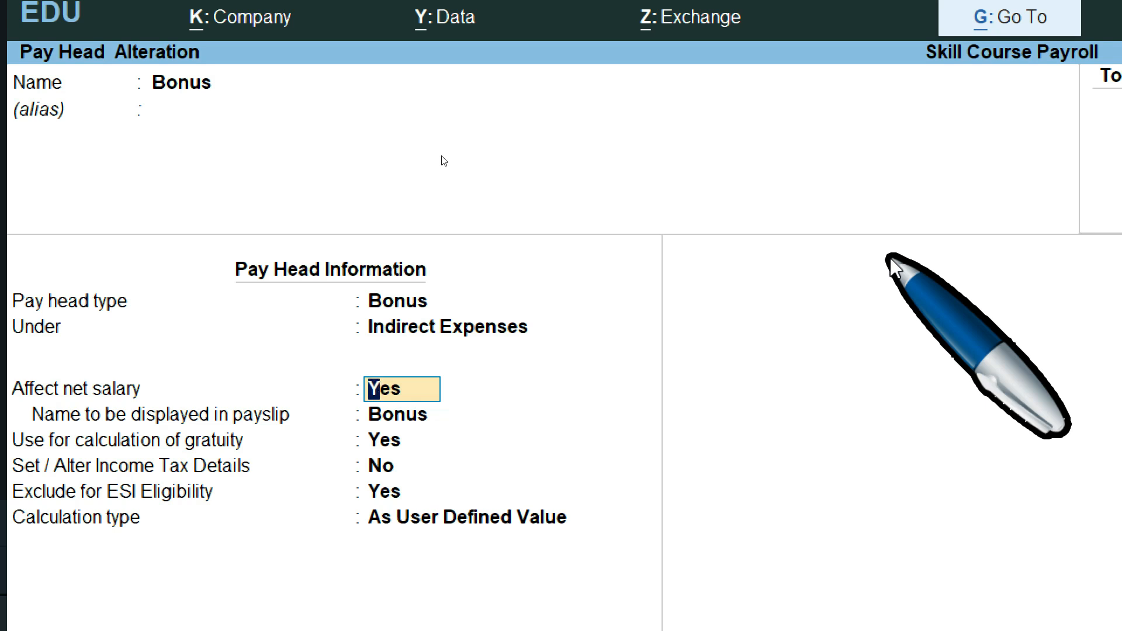
key("Return")
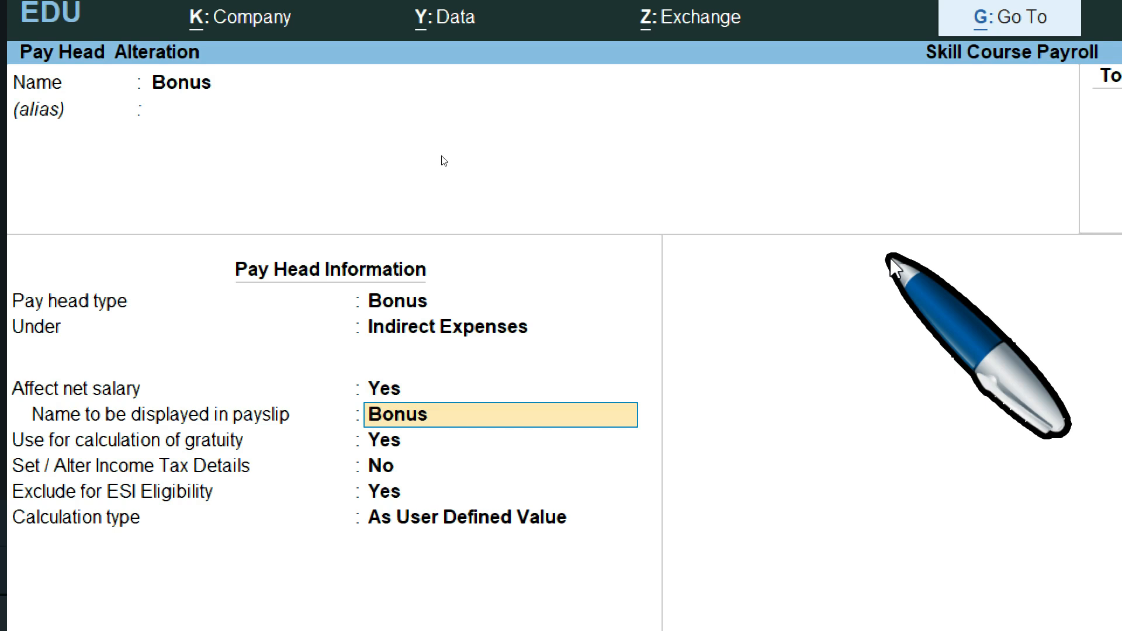
key("Return")
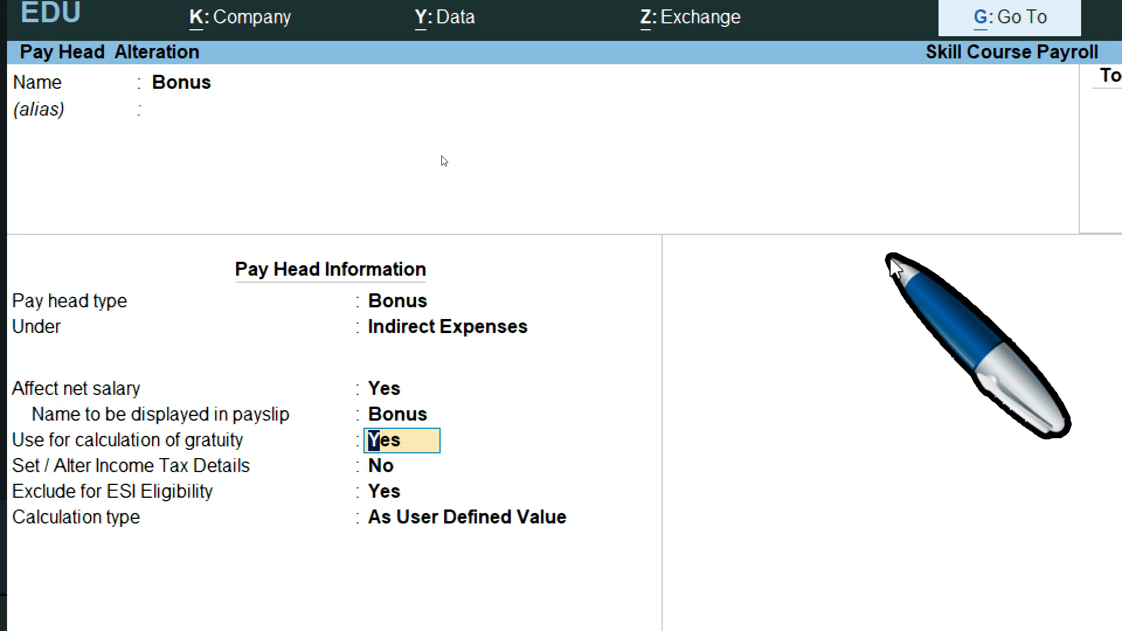
key("Return")
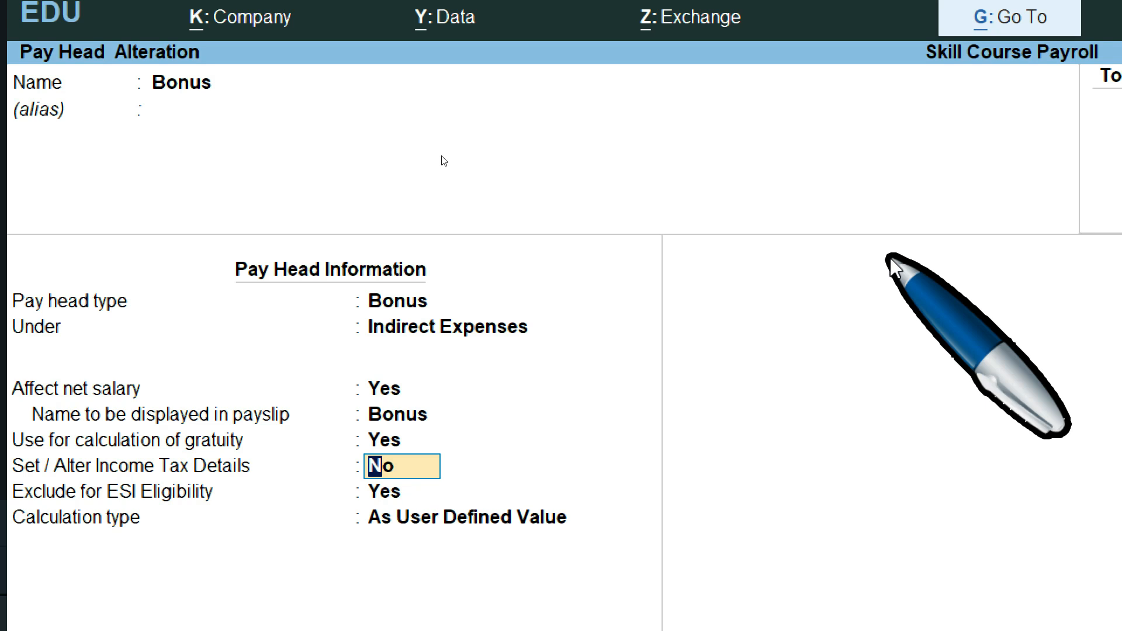
Enable income tax details for Bonus, with component Bonus, calculation basis On Actual Value and Deduct TDS Across Periods set to No
type("y")
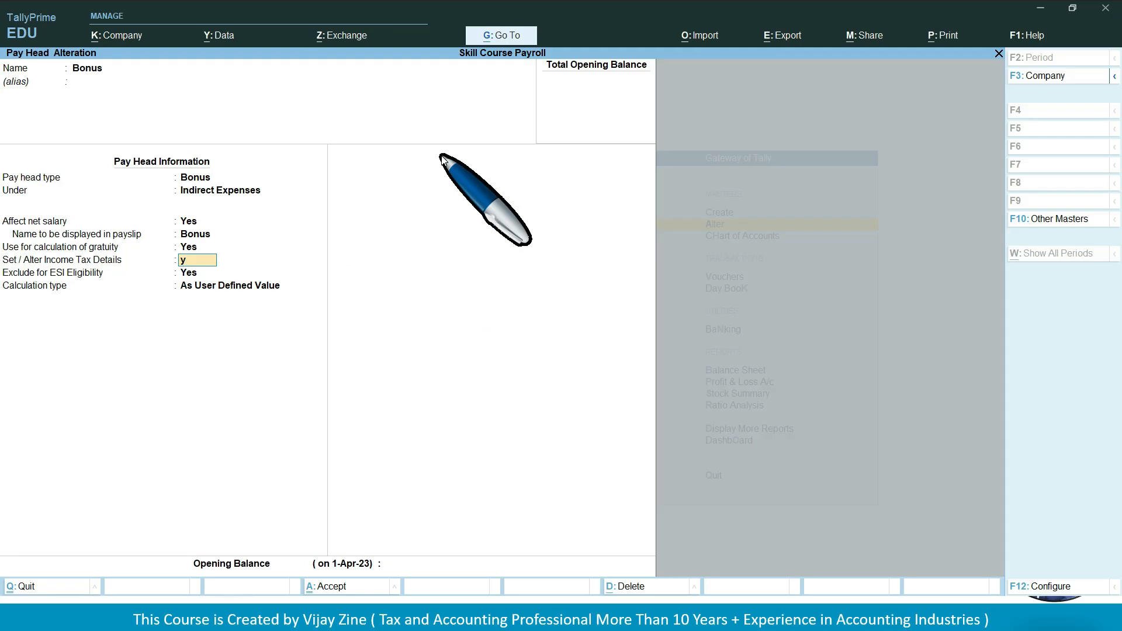
key("Return")
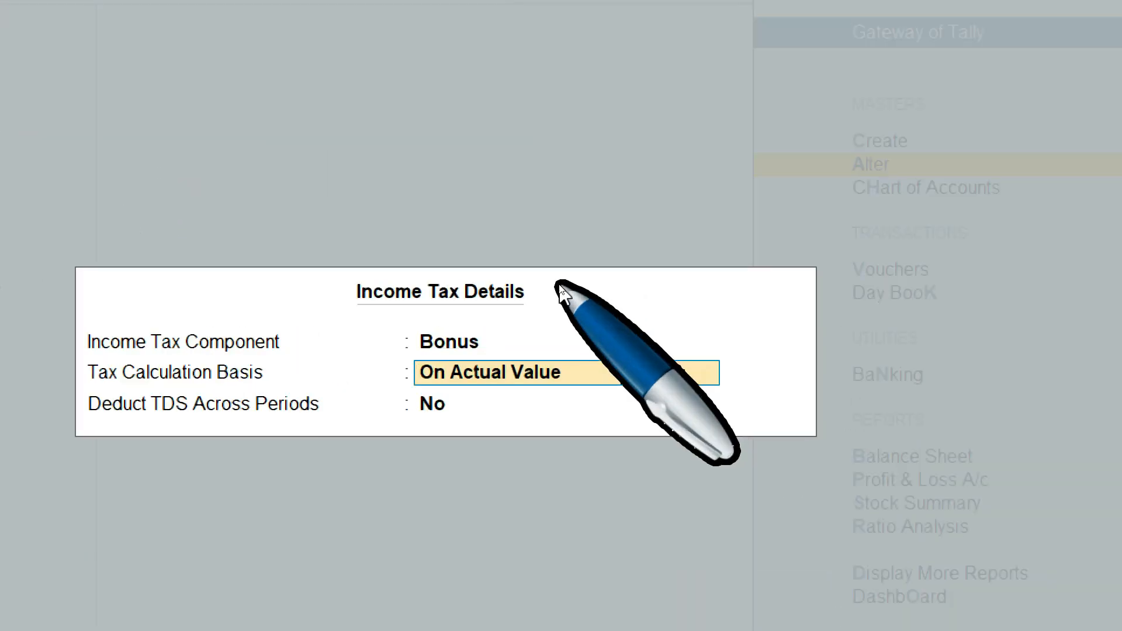
key("Return")
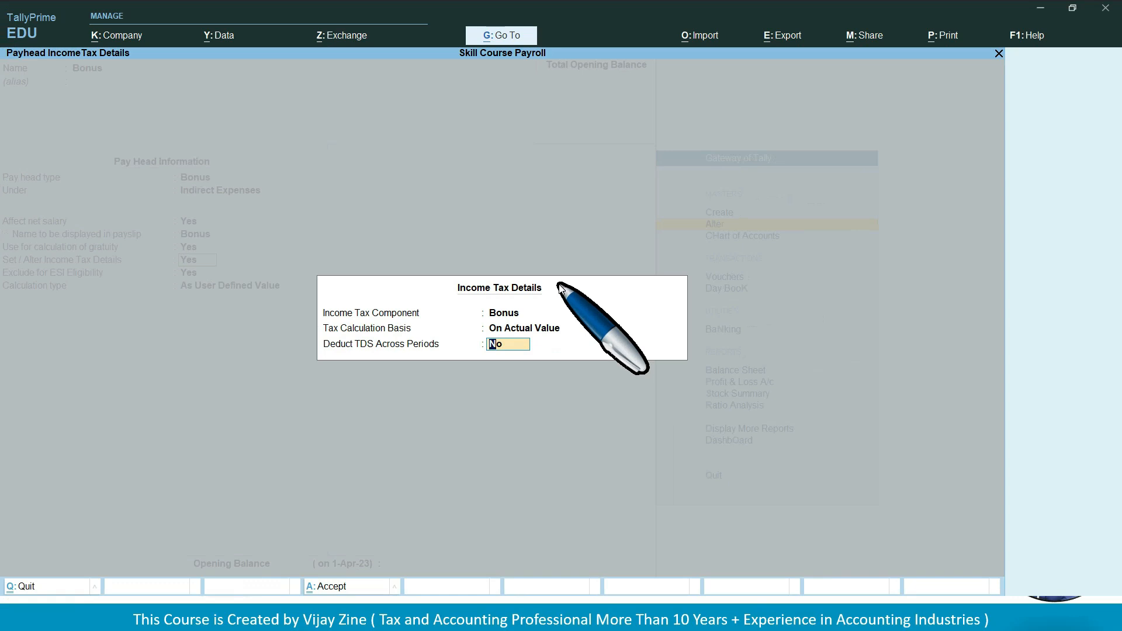
key("Return")
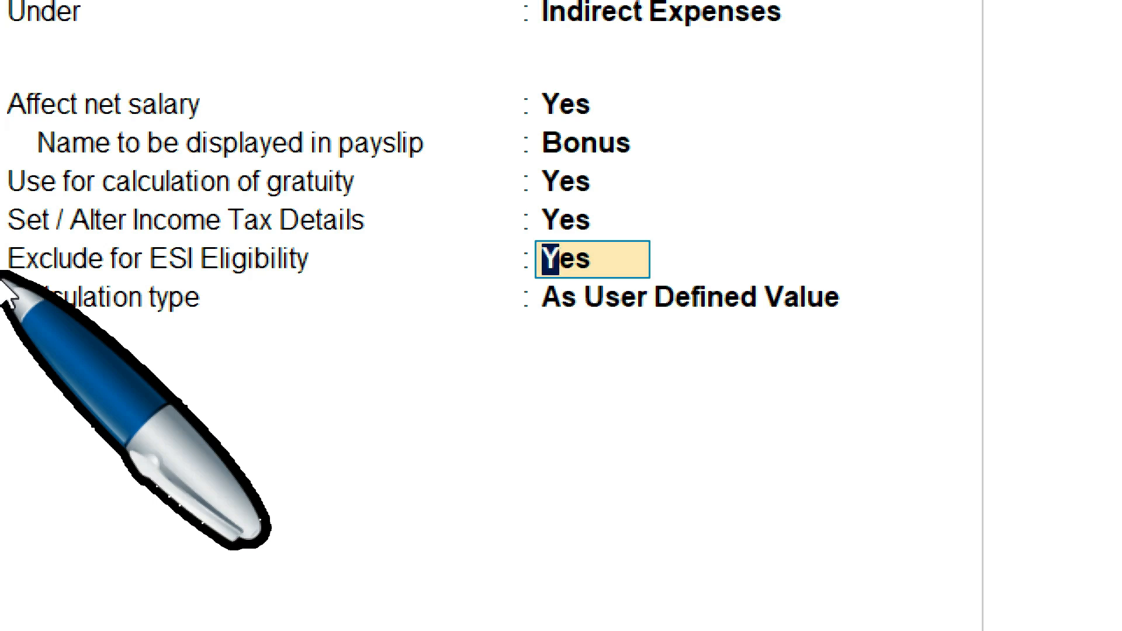
Keep ESI eligibility exclusion at Yes and calculation type As User Defined Value, and save the Bonus pay head
key("Return")
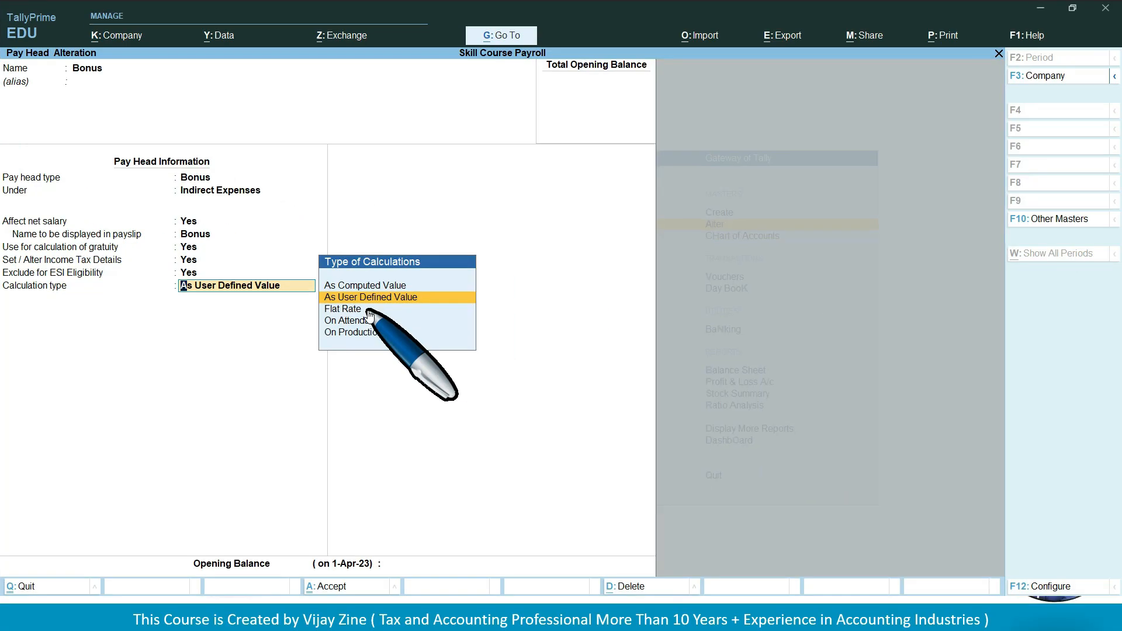
key("Return")
key("Return")
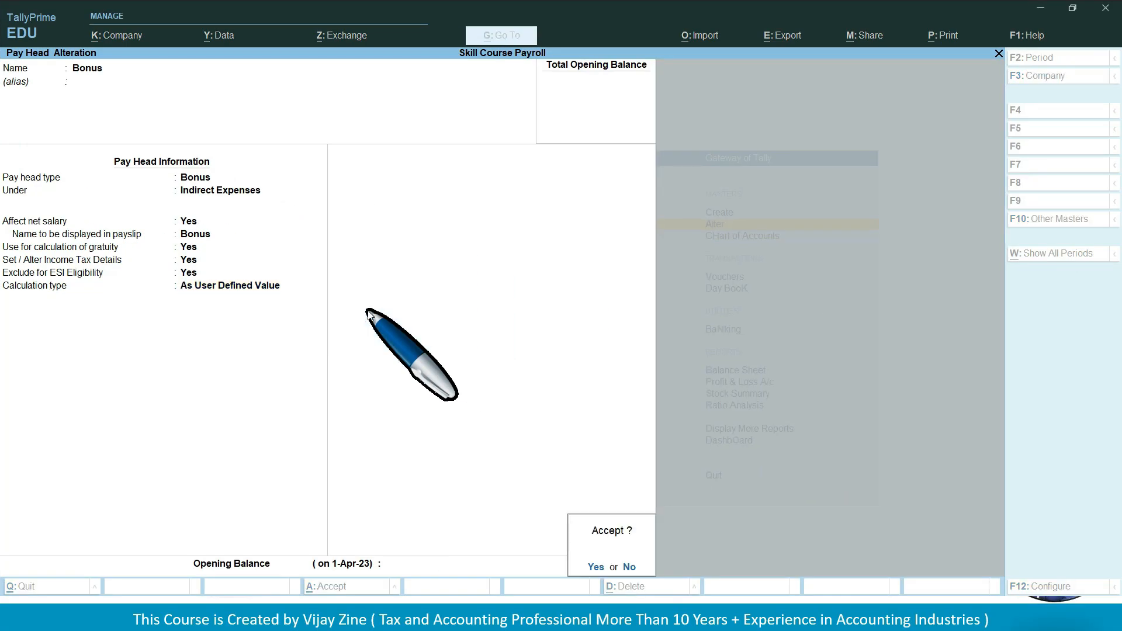
key("Return")
Open the Gratuity pay head for alteration
key("Down")
key("Down")
key("Down")
key("Down")
key("Down")
key("Down")
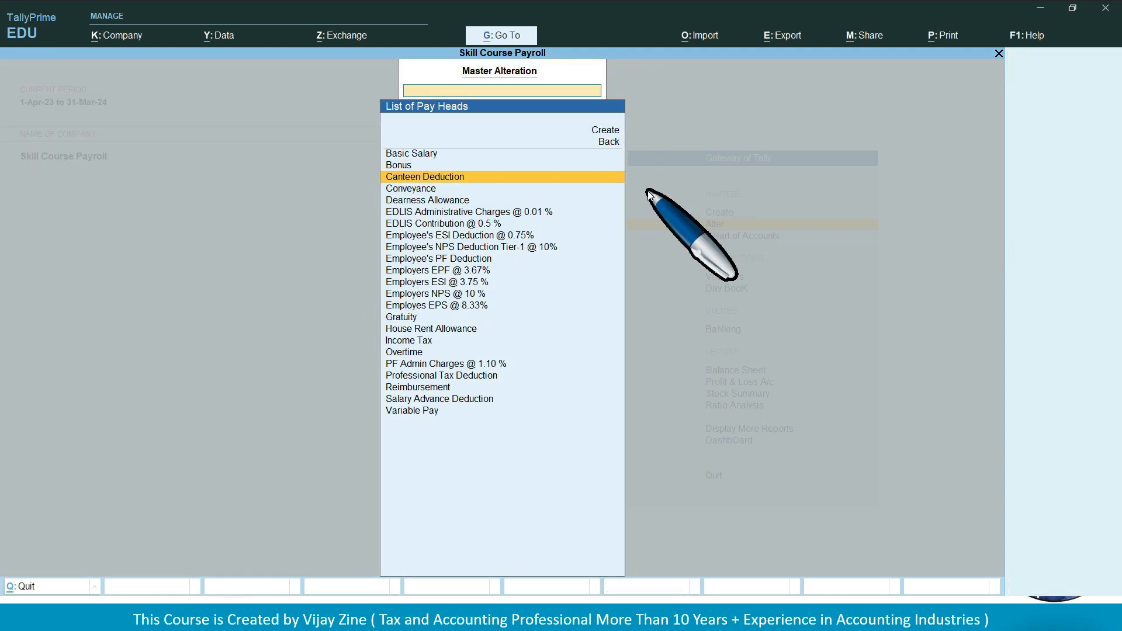
key("Down")
key("Down")
key("Down")
key("Down")
key("Down")
key("Down")
key("Down")
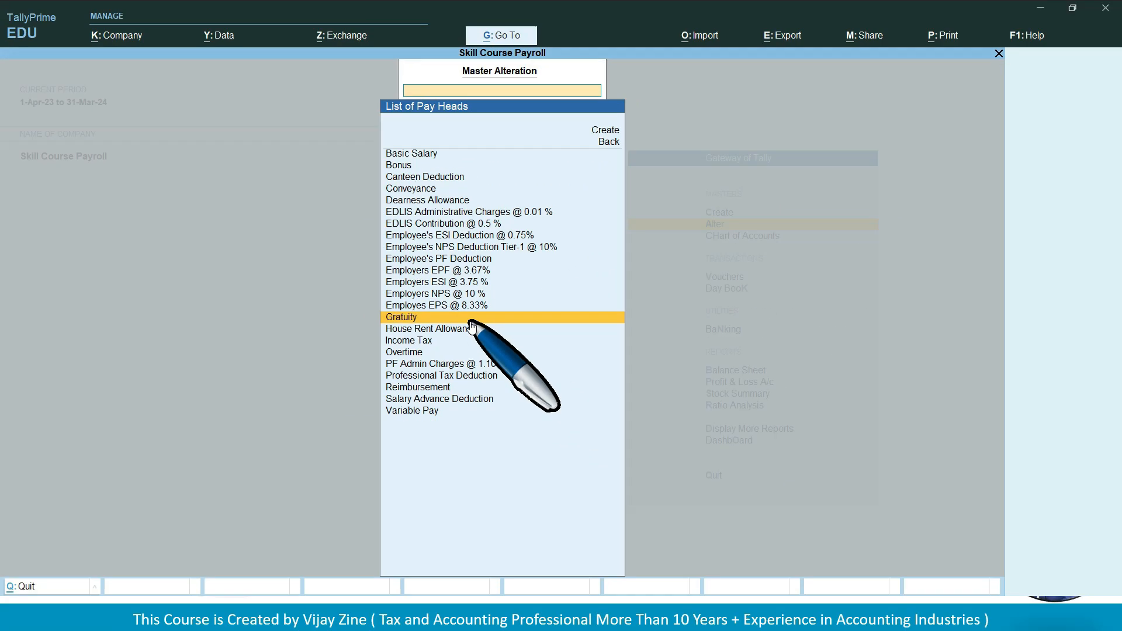
left_click(471, 322)
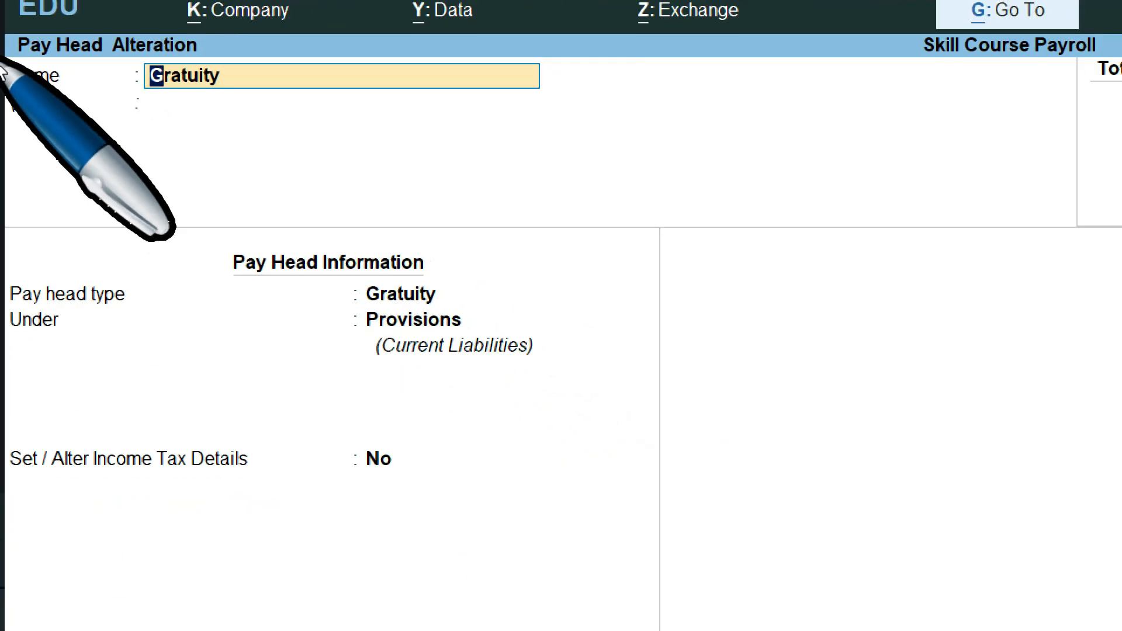
In the gratuity slab rates, keep 26 gratuity days per month and set 0 eligibility days for months 1 to 60
key("Return")
key("Return")
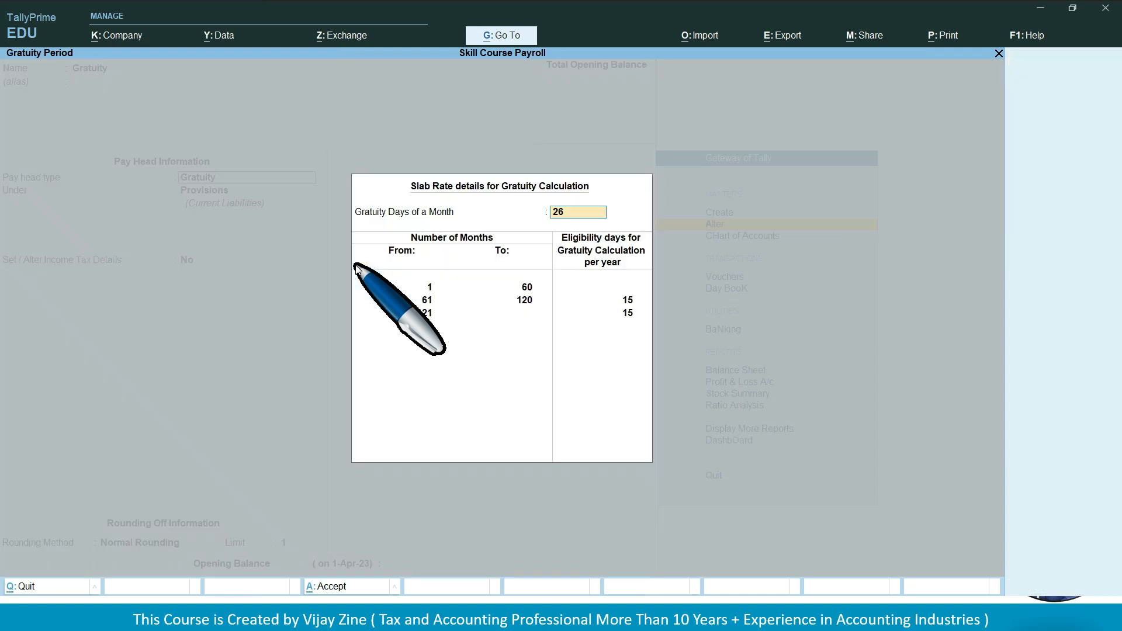
key("Return")
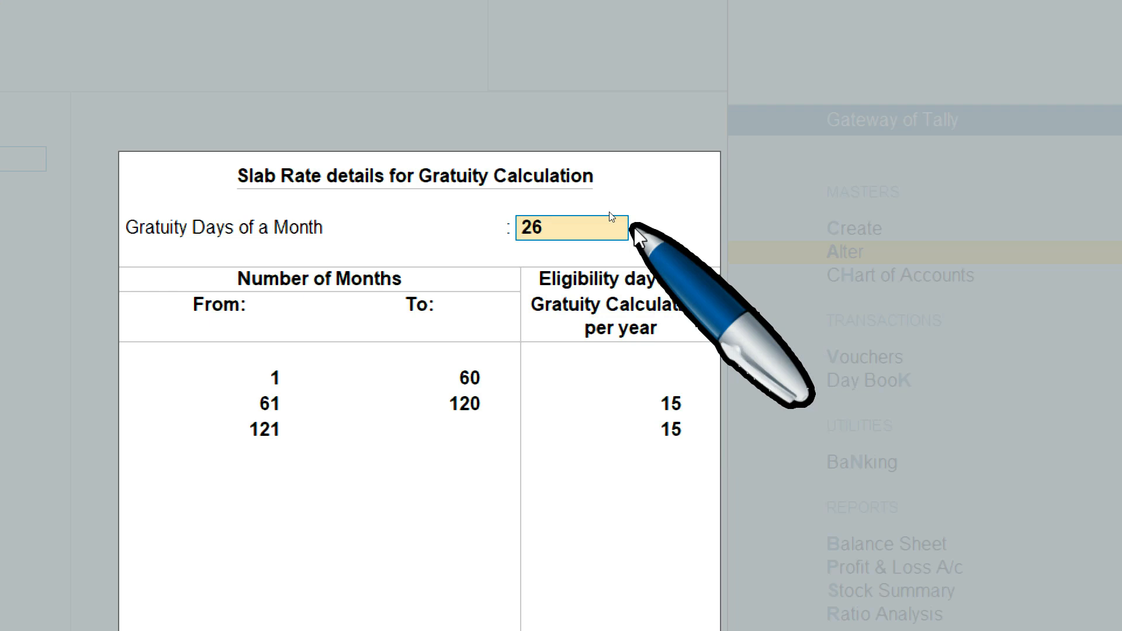
key("Return")
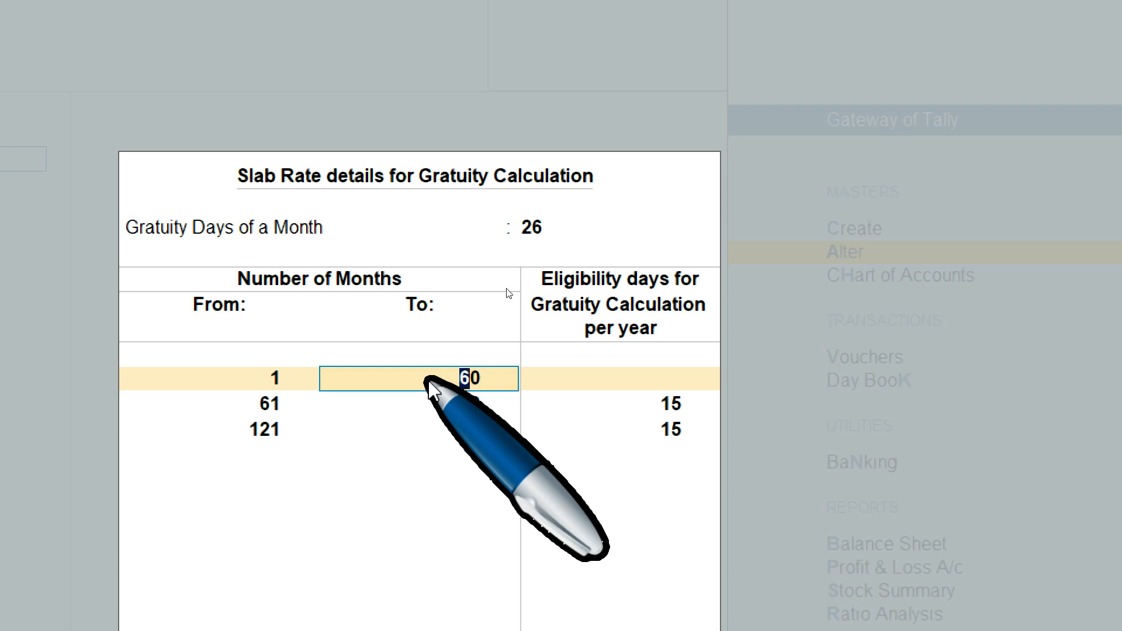
key("Return")
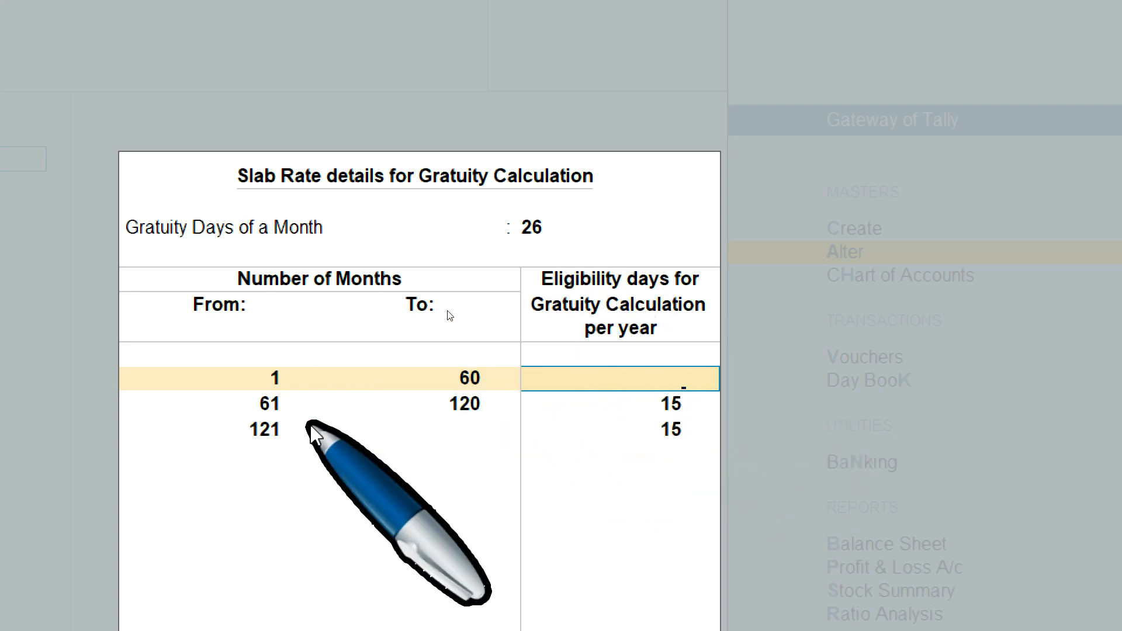
type("0")
key("Return")
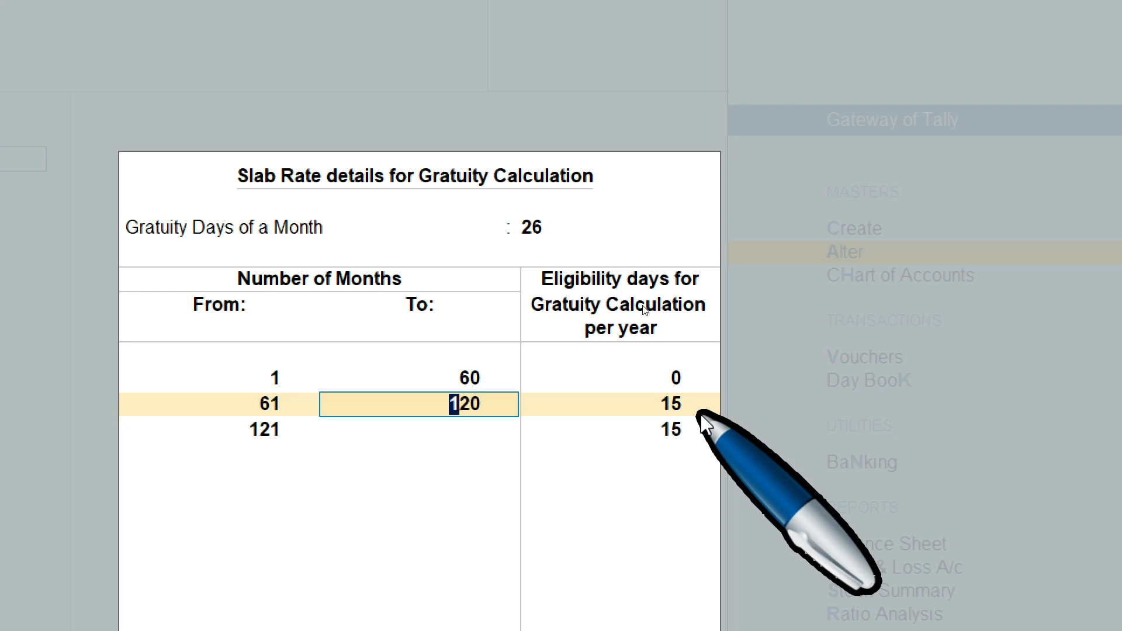
Keep 15 gratuity eligibility days per year for months 61 to 120 and for months from 121 onward, and accept the slab rates
key("Return")
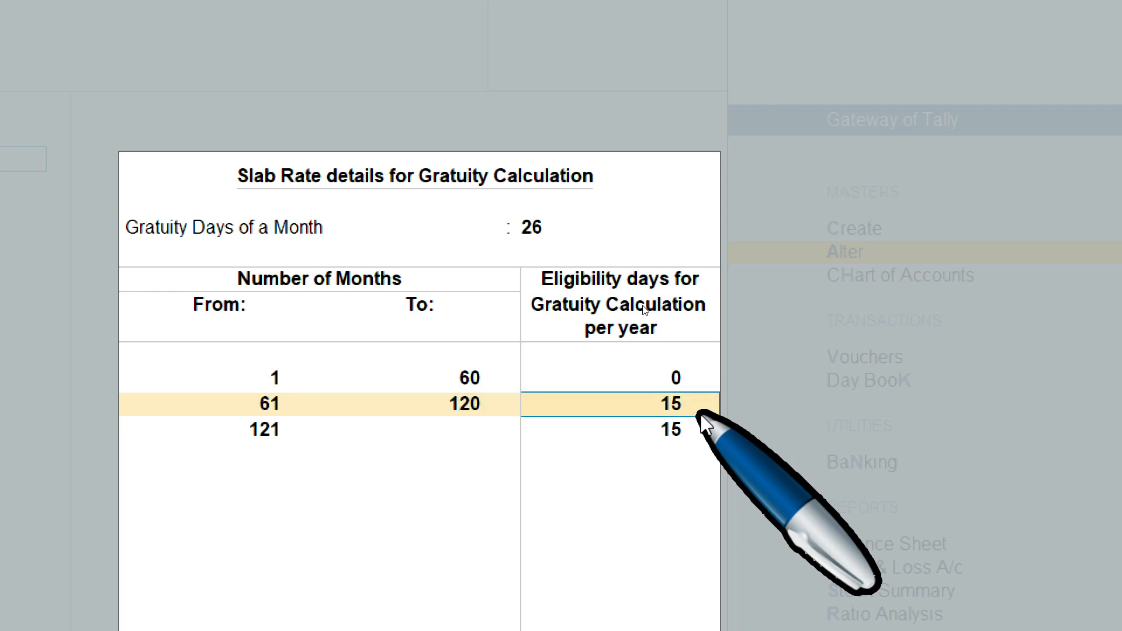
key("Return")
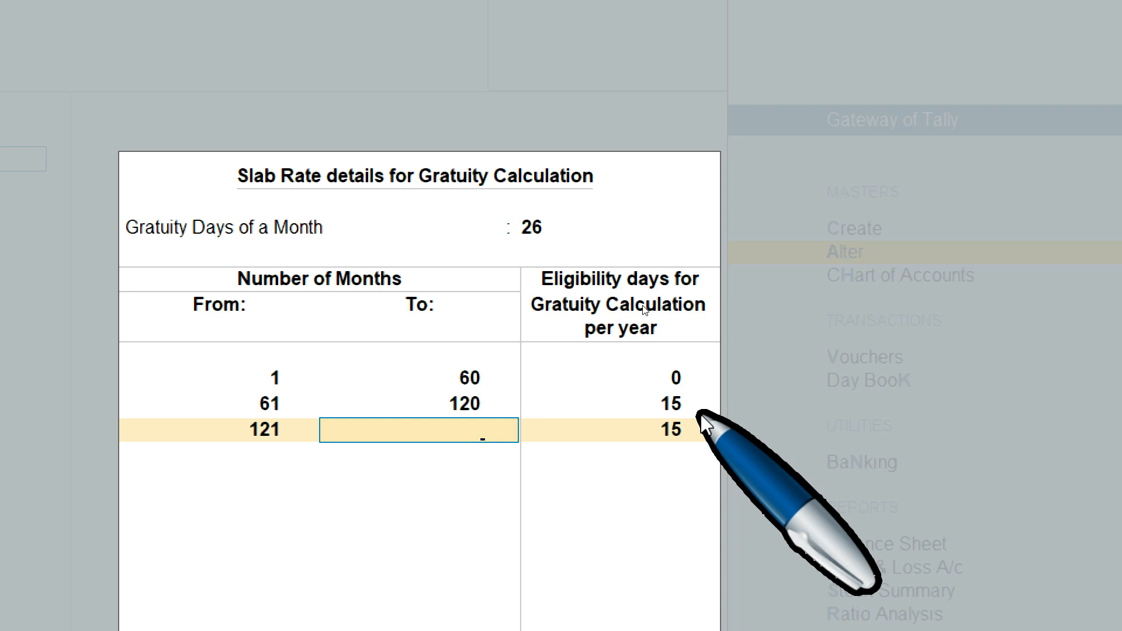
key("Return")
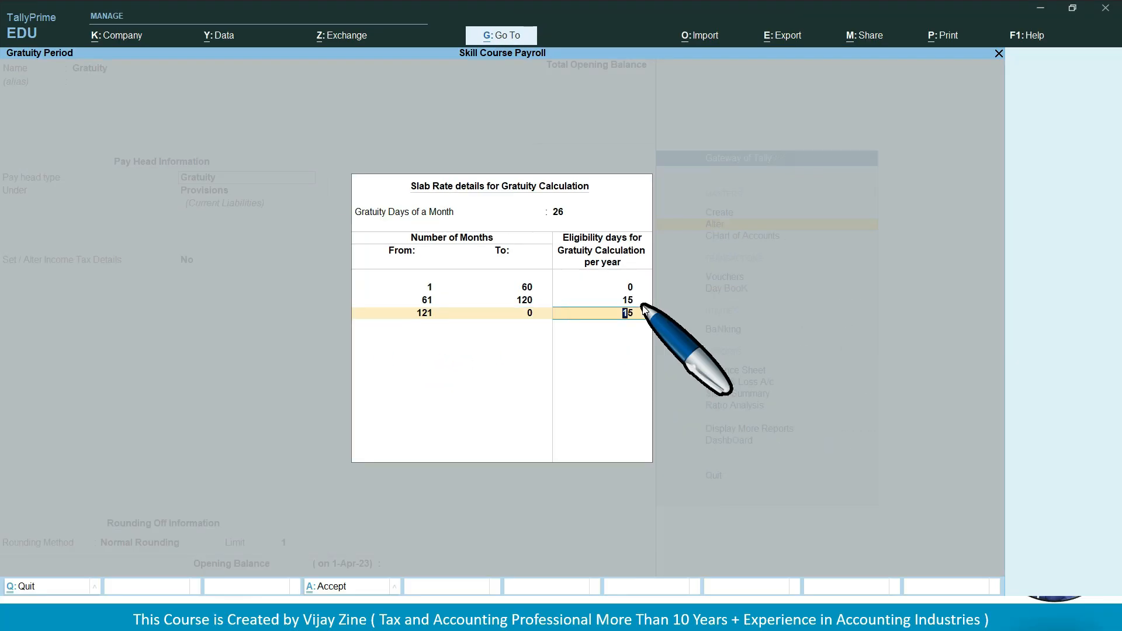
key("Return")
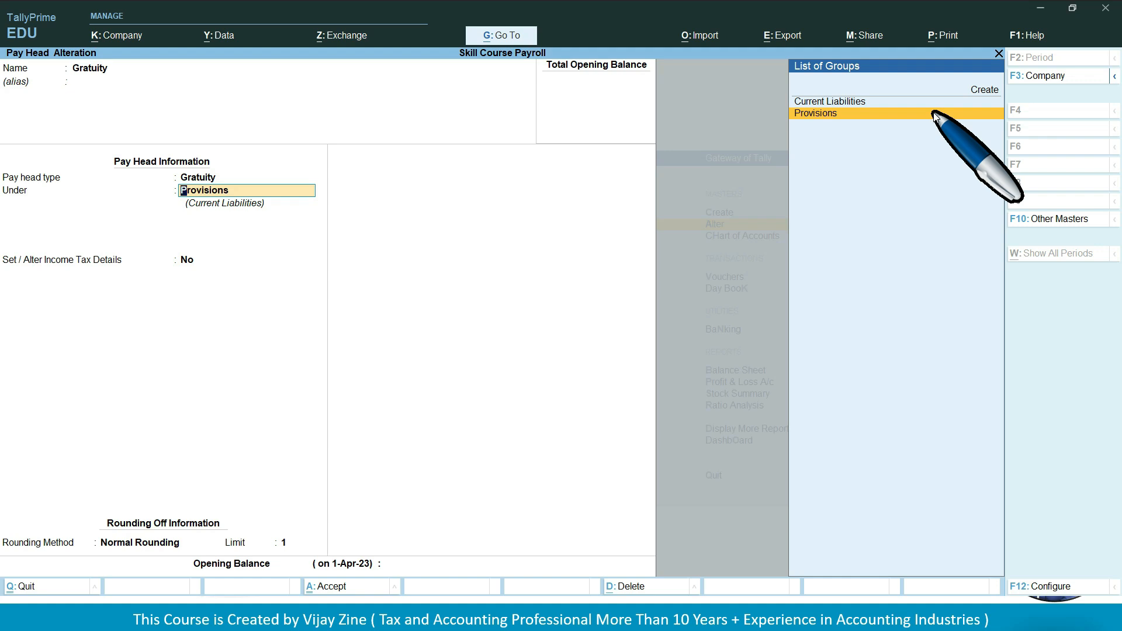
Keep Gratuity under Provisions and enable income tax details with component Gratuity, calculation basis On Actual Value and Deduct TDS Across Periods set to No
left_click(934, 116)
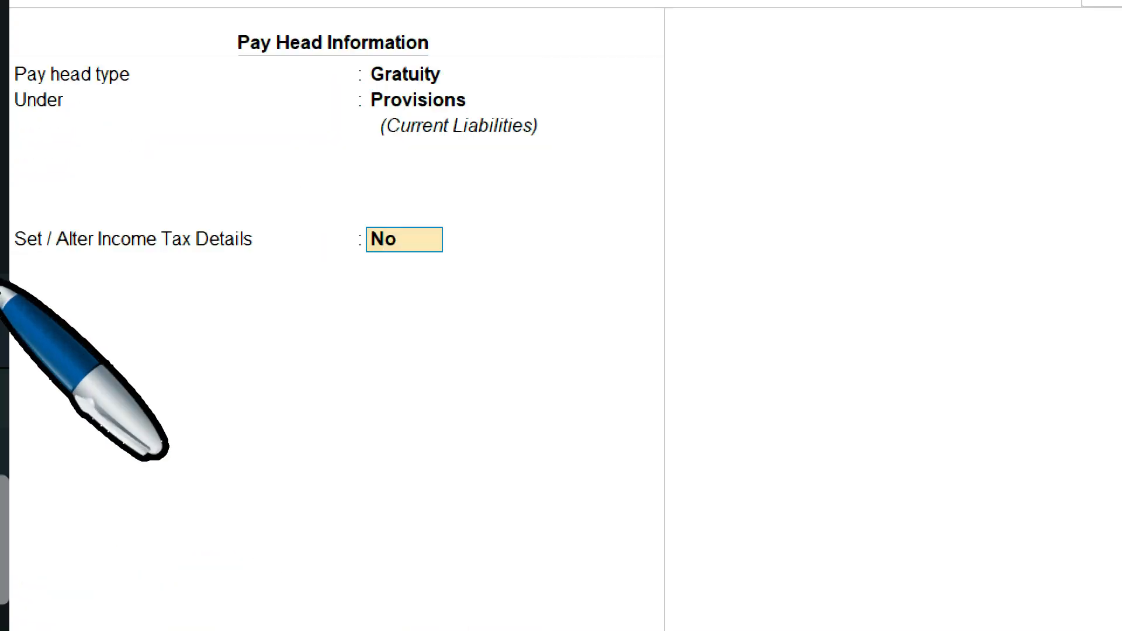
type("y")
key("Return")
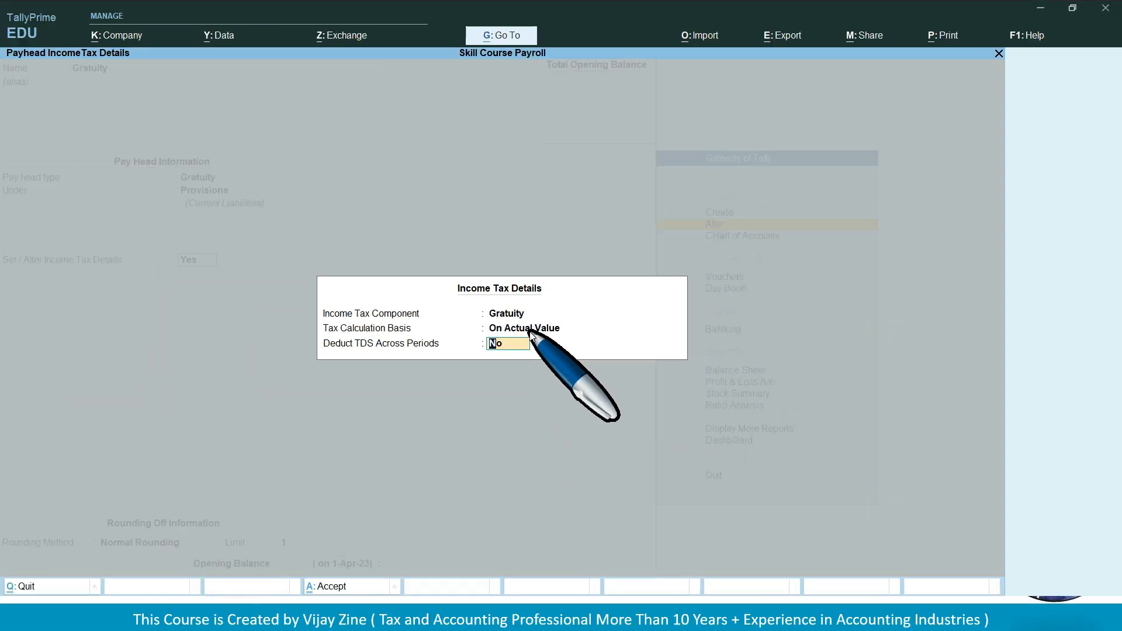
key("Return")
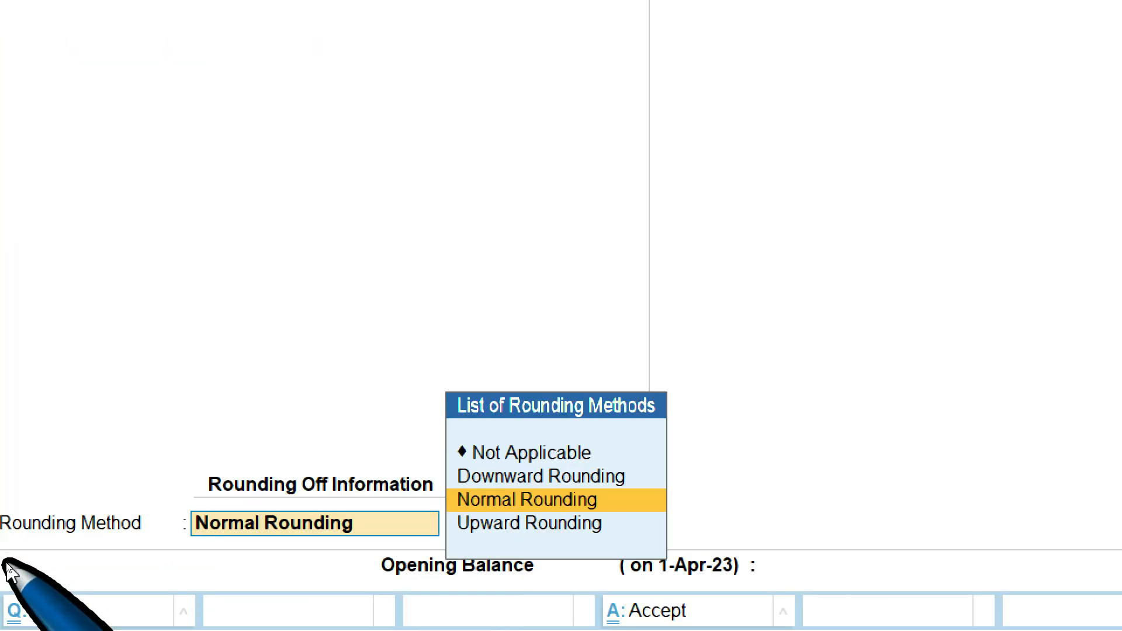
Keep Normal Rounding with limit 1, leave the opening balance empty, and save the Gratuity pay head
key("Return")
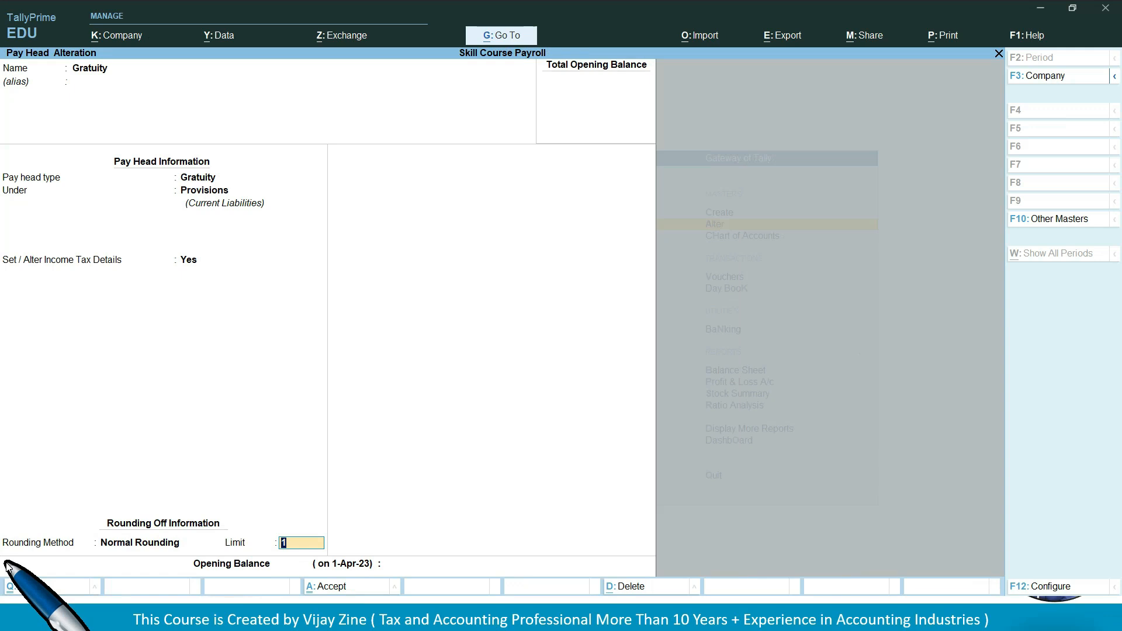
key("Return")
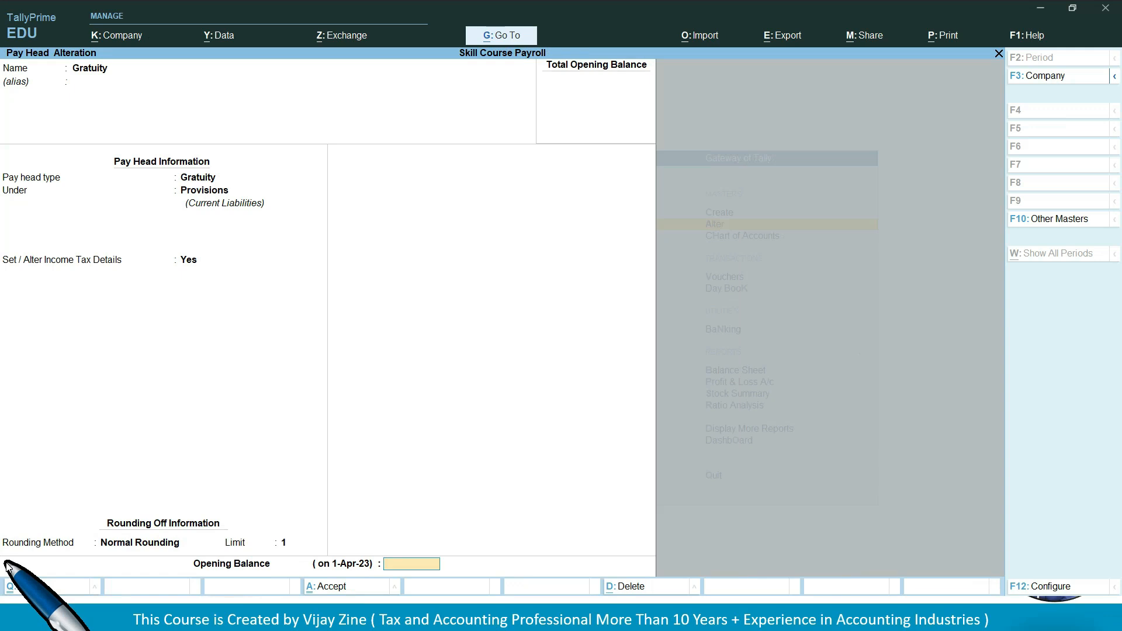
key("Return")
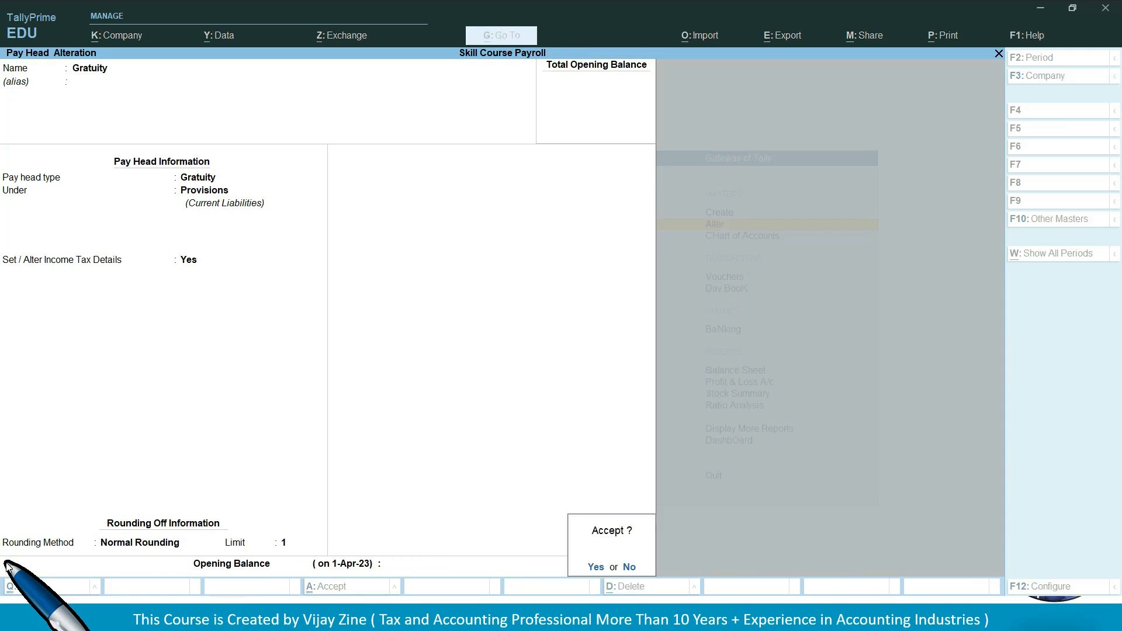
key("Return")
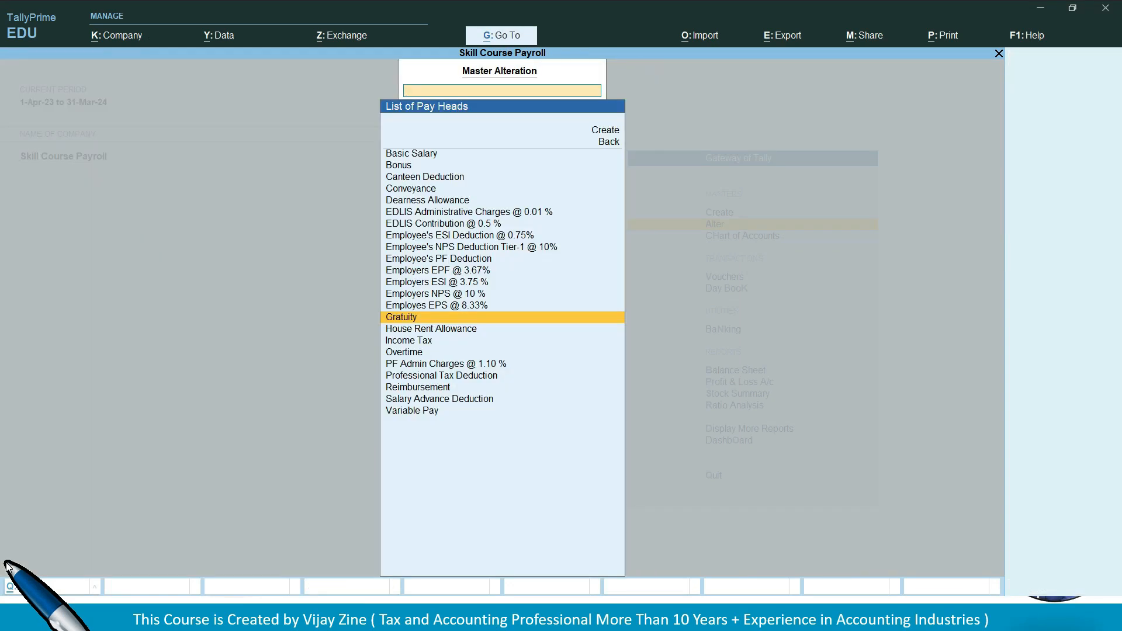
Open the Reimbursement pay head for alteration
key("Down")
key("Down")
key("Down")
key("Down")
key("Down")
key("Down")
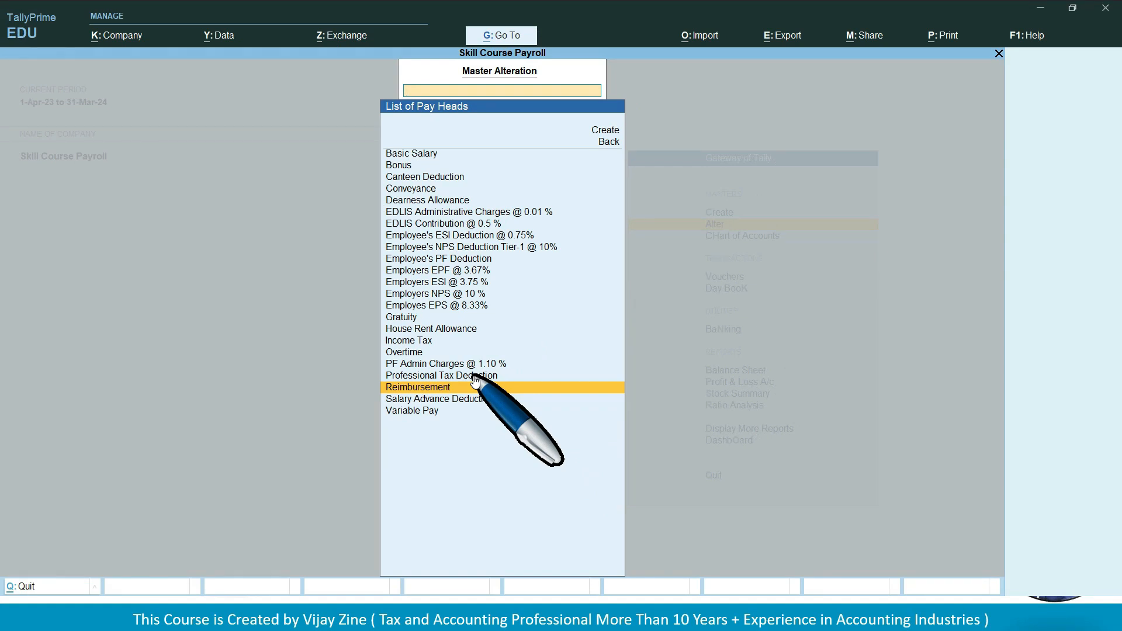
key("Return")
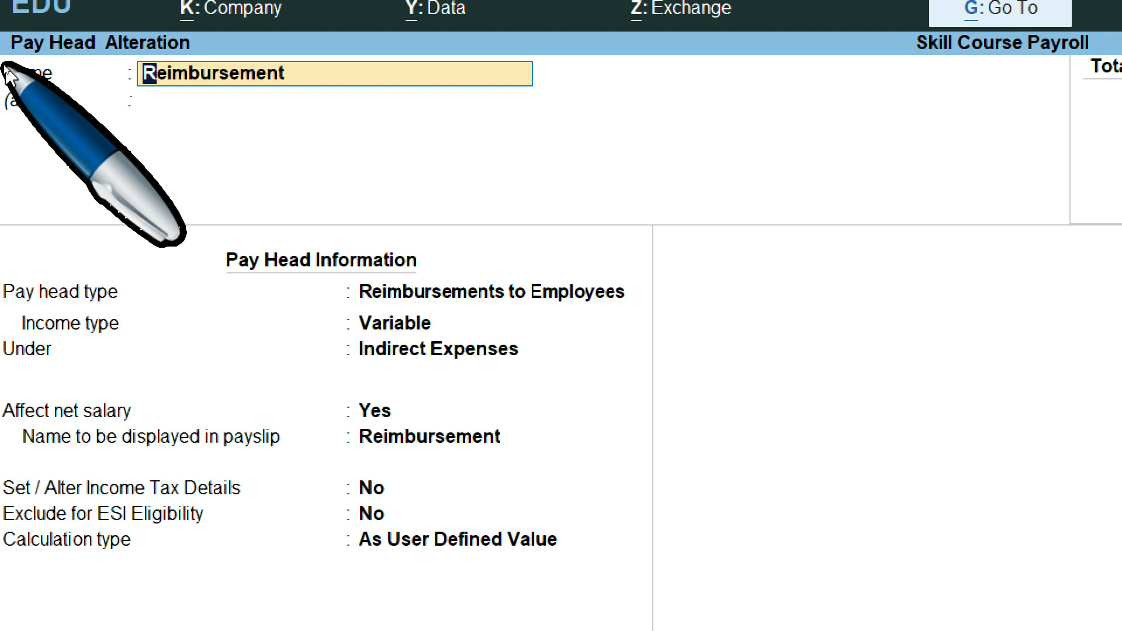
Keep Reimbursement as Reimbursements to Employees, income type Variable, under Indirect Expenses, with Affect net salary at Yes and payslip name Reimbursement
key("Return")
key("Return")
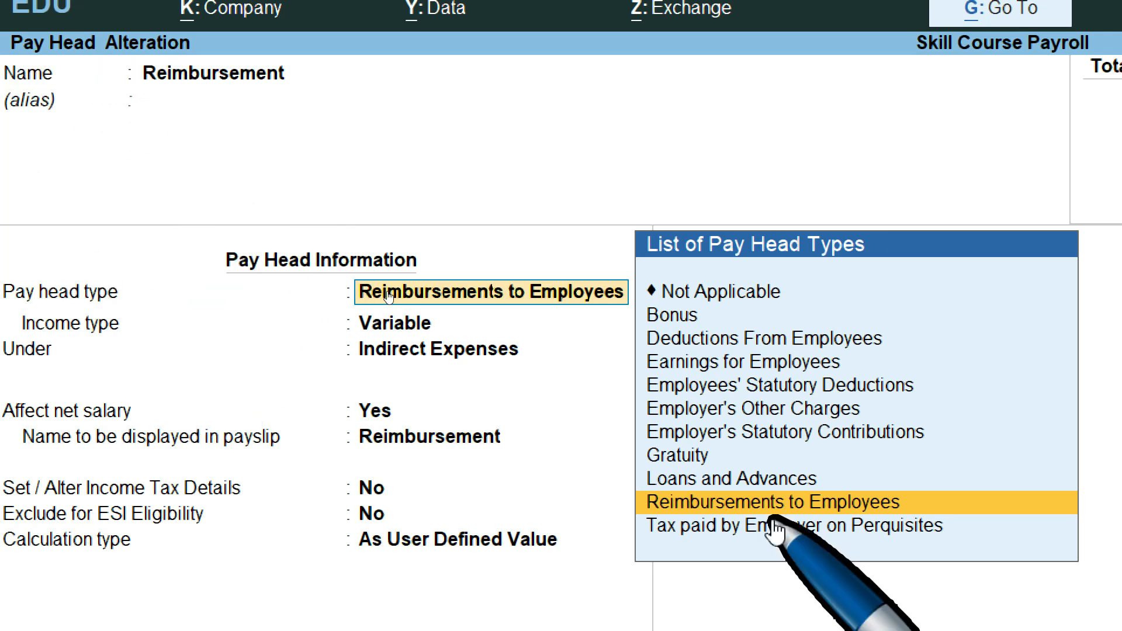
key("Return")
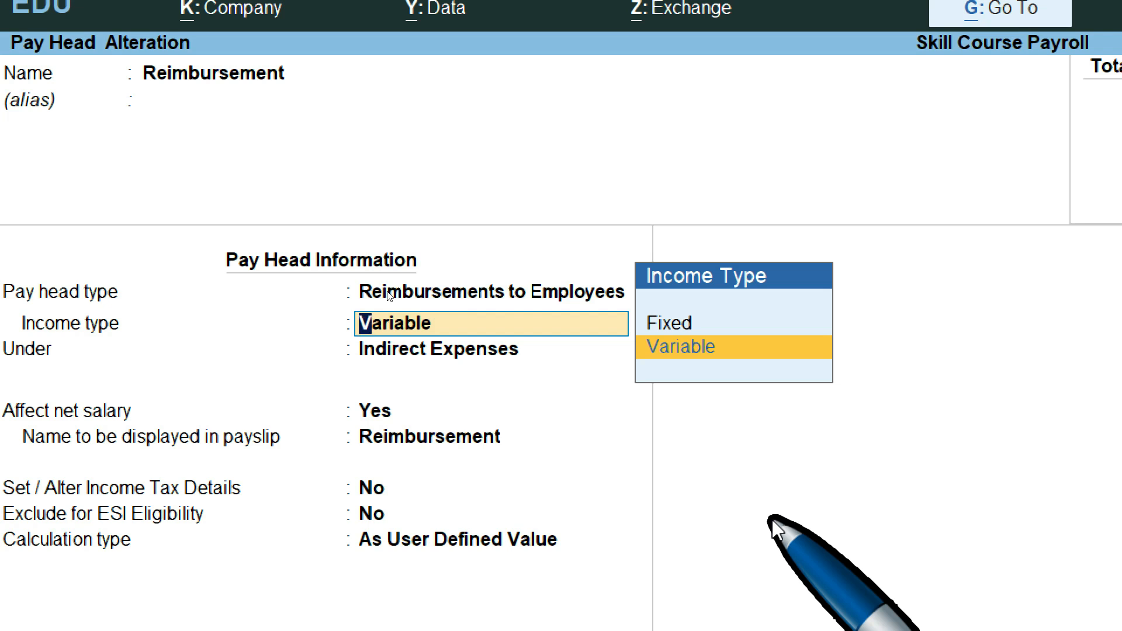
key("Return")
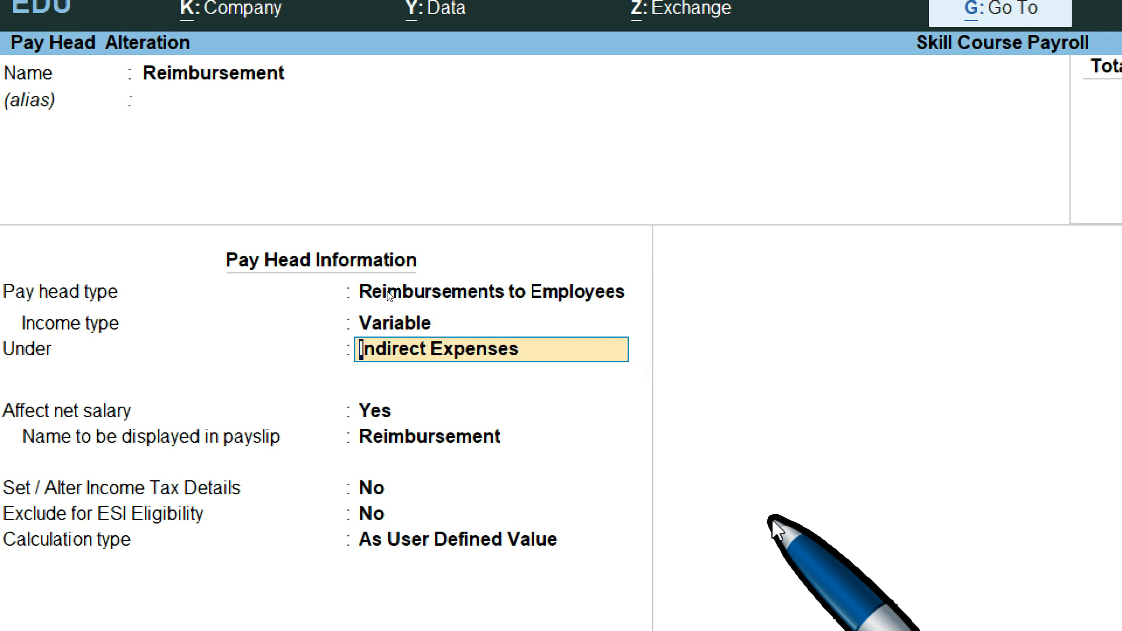
key("Return")
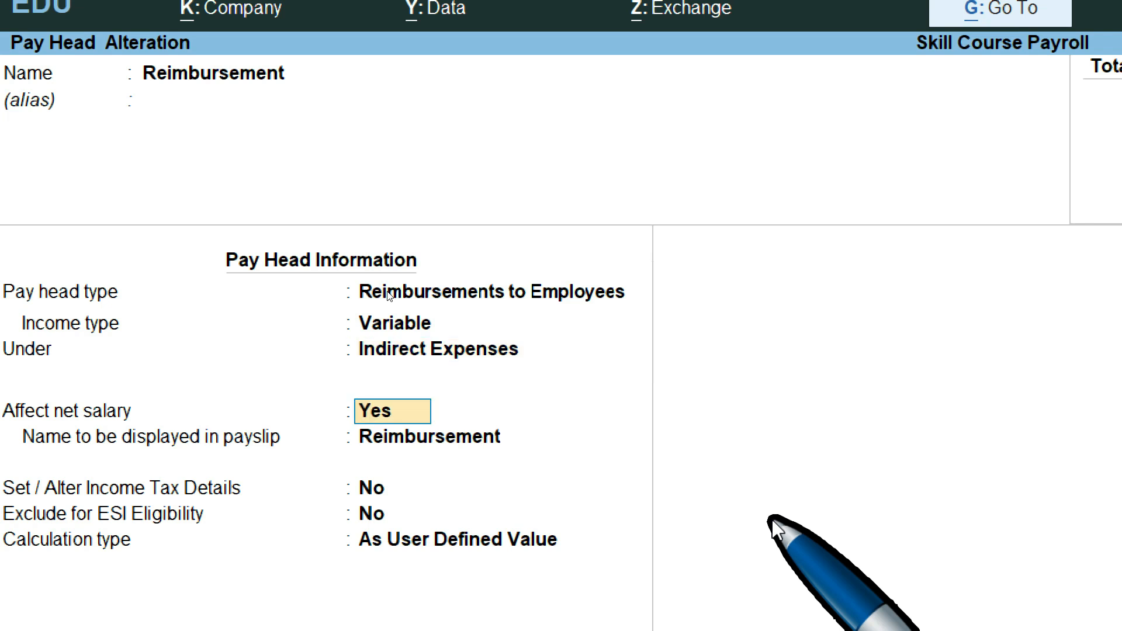
key("Return")
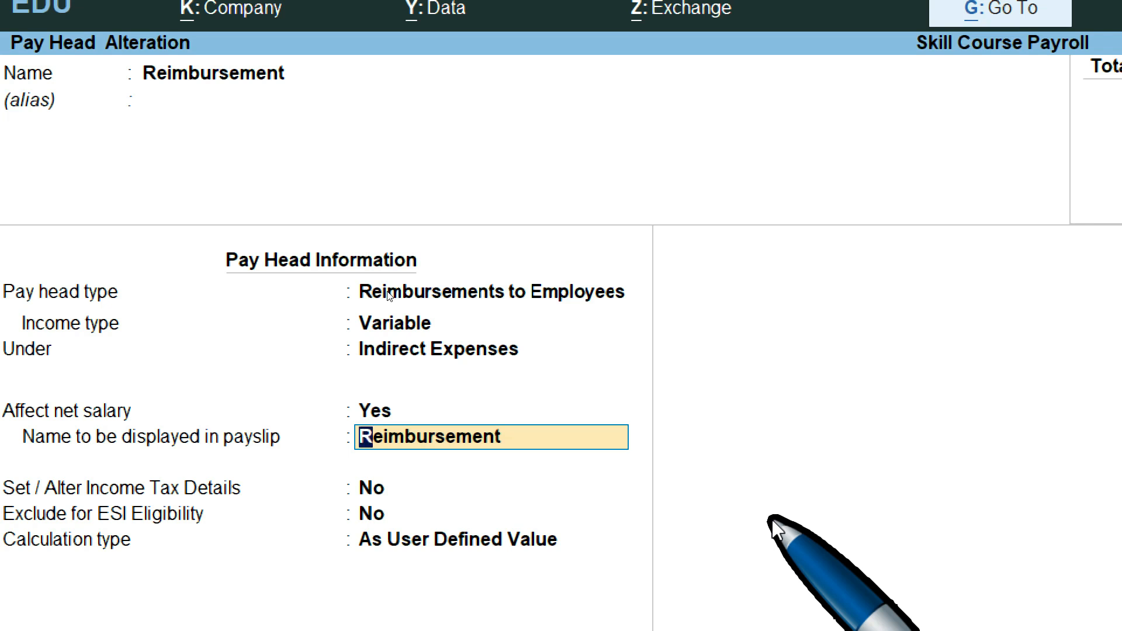
key("Return")
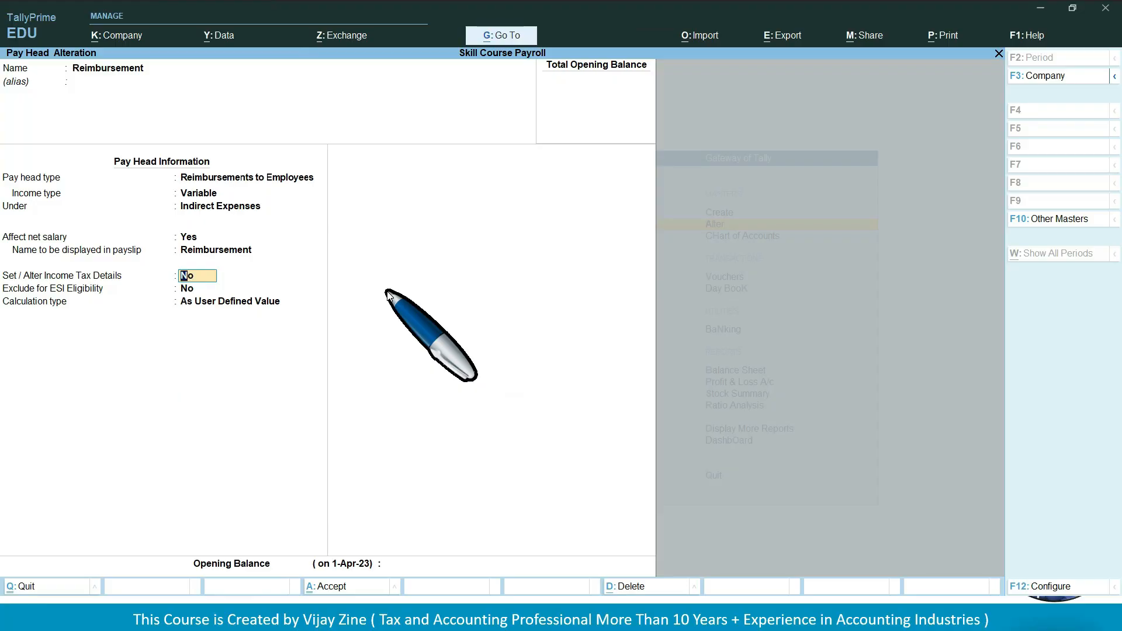
Keep income tax details and ESI eligibility exclusion at No and calculation type As User Defined Value, and save the Reimbursement pay head
key("Return")
key("Return")
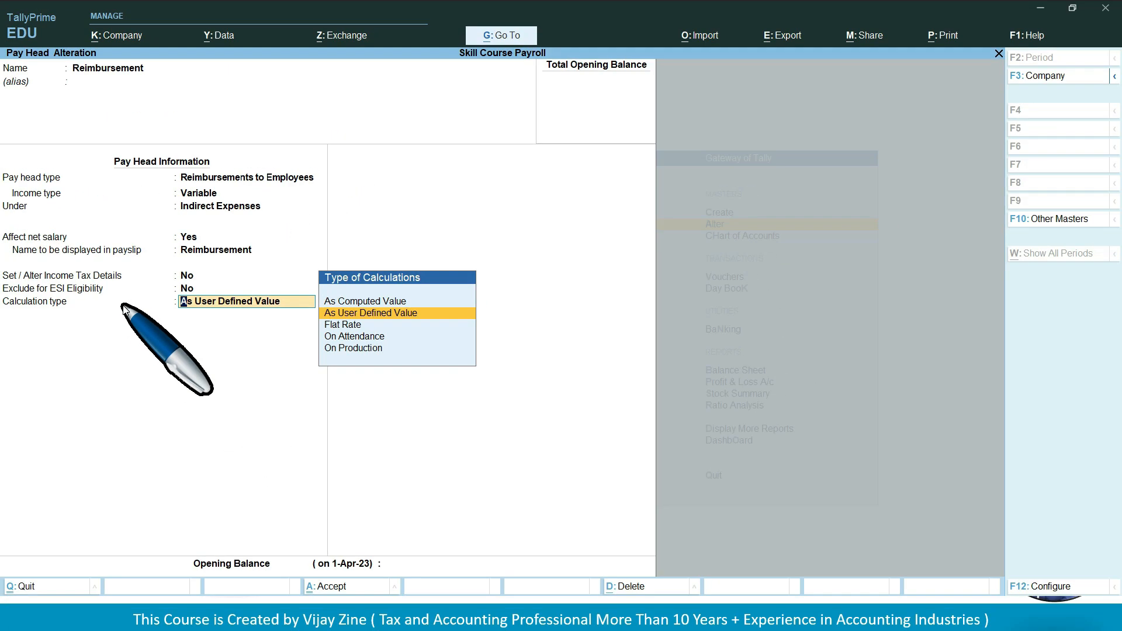
key("Return")
key("Return")
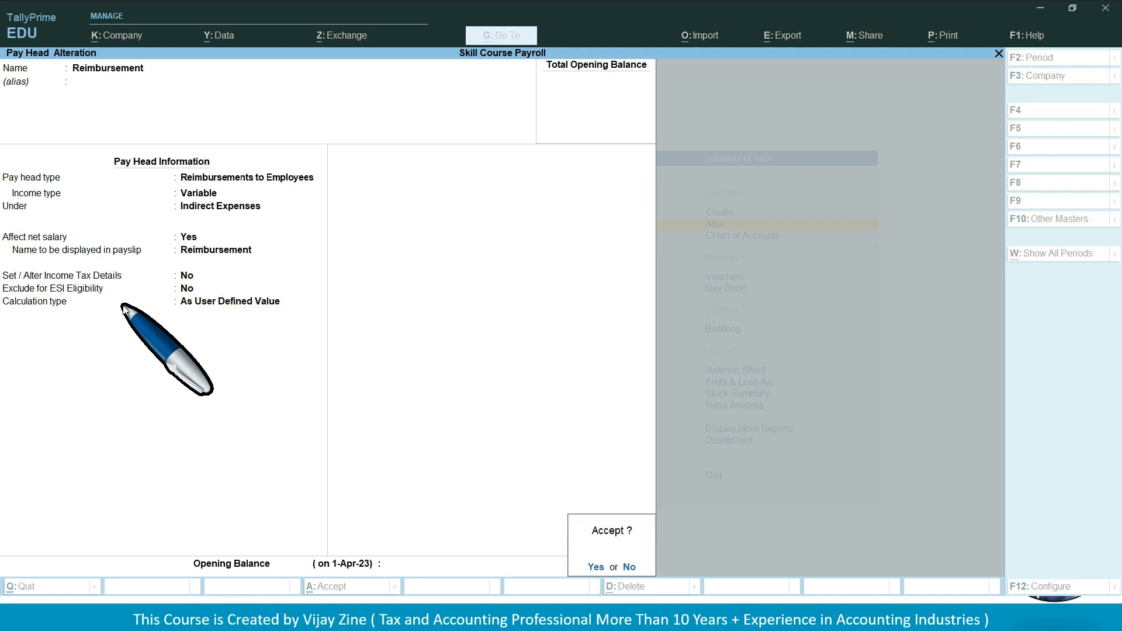
key("Return")
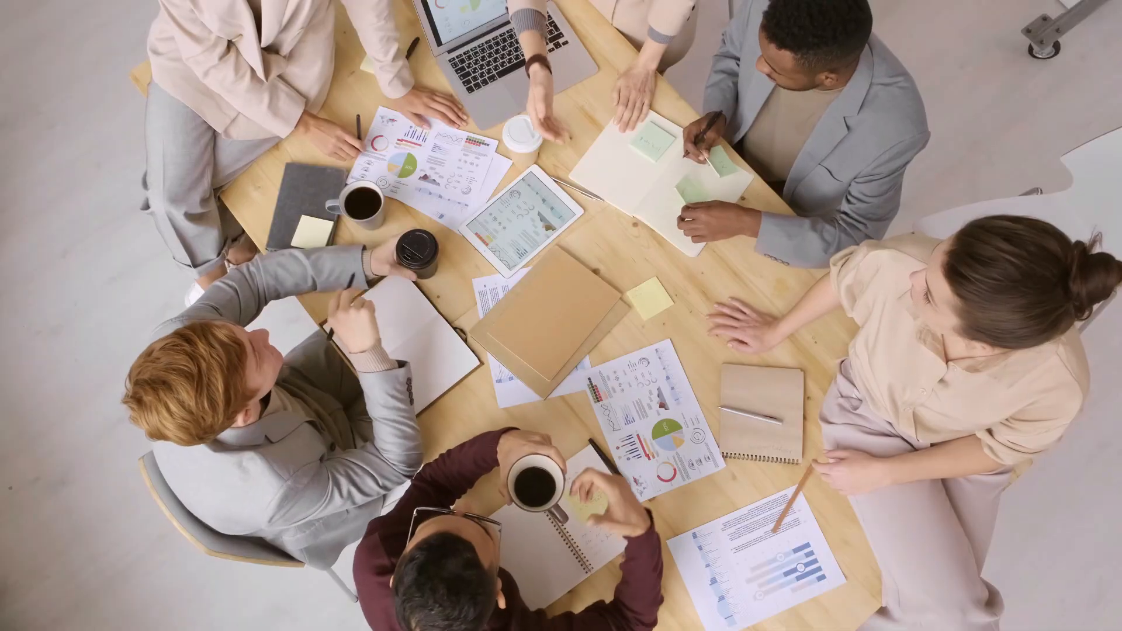